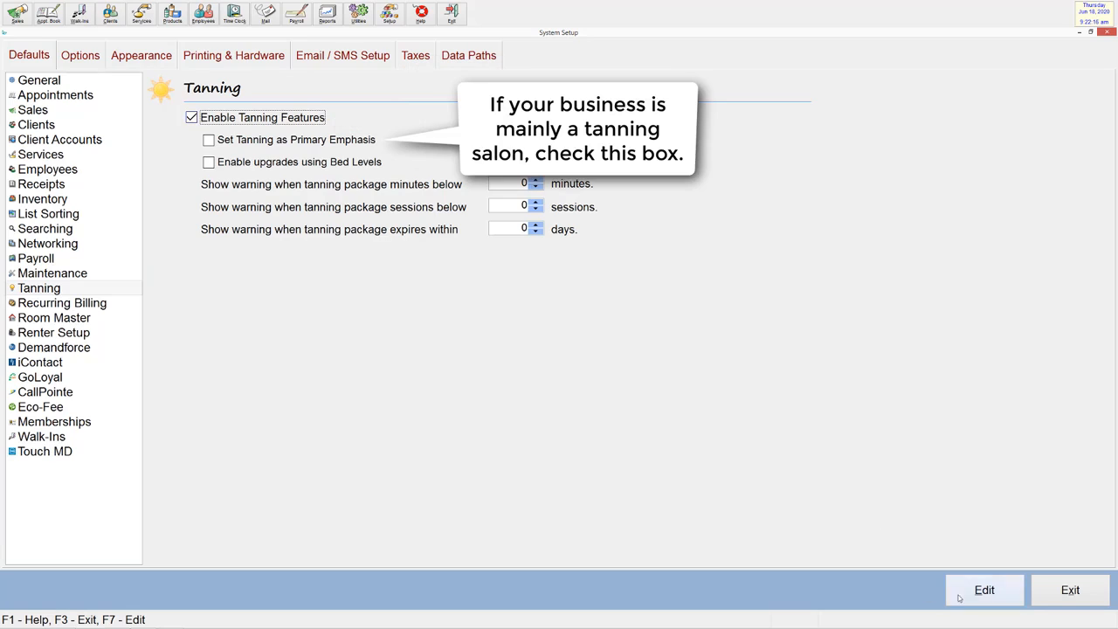
- Set tanning as the primary emphasis in the Tanning defaults and save the change
left_click(963, 589)
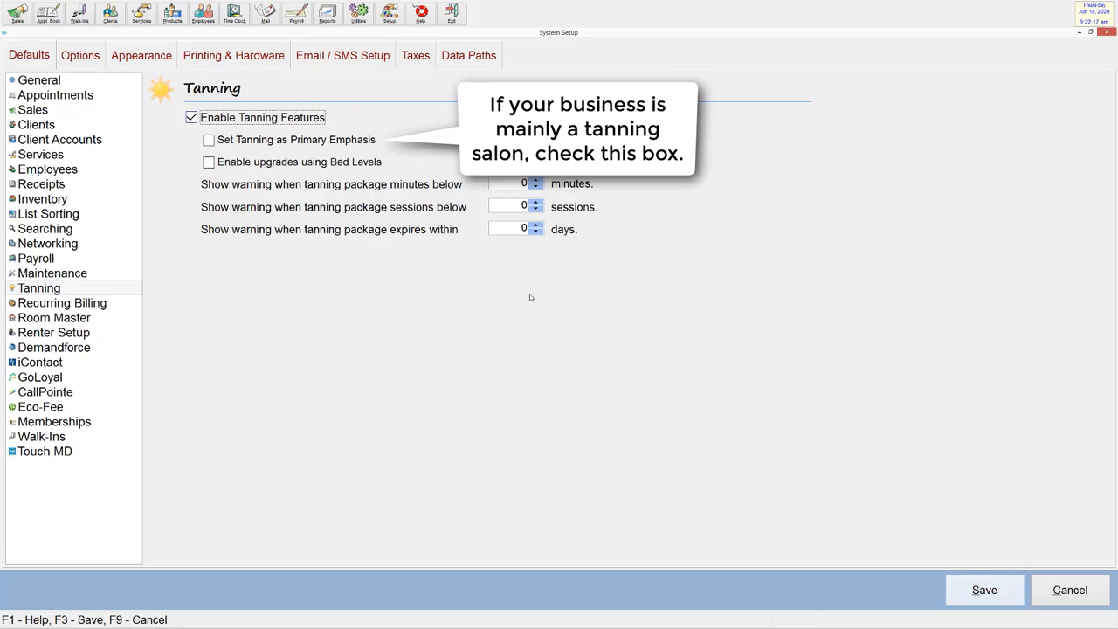
left_click(208, 140)
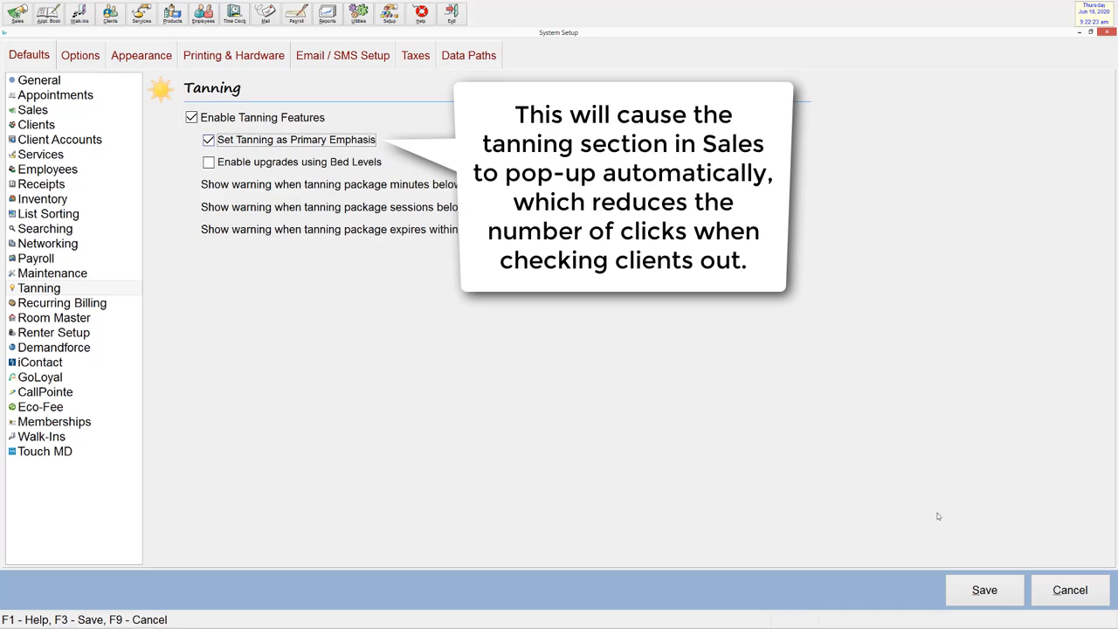
left_click(974, 595)
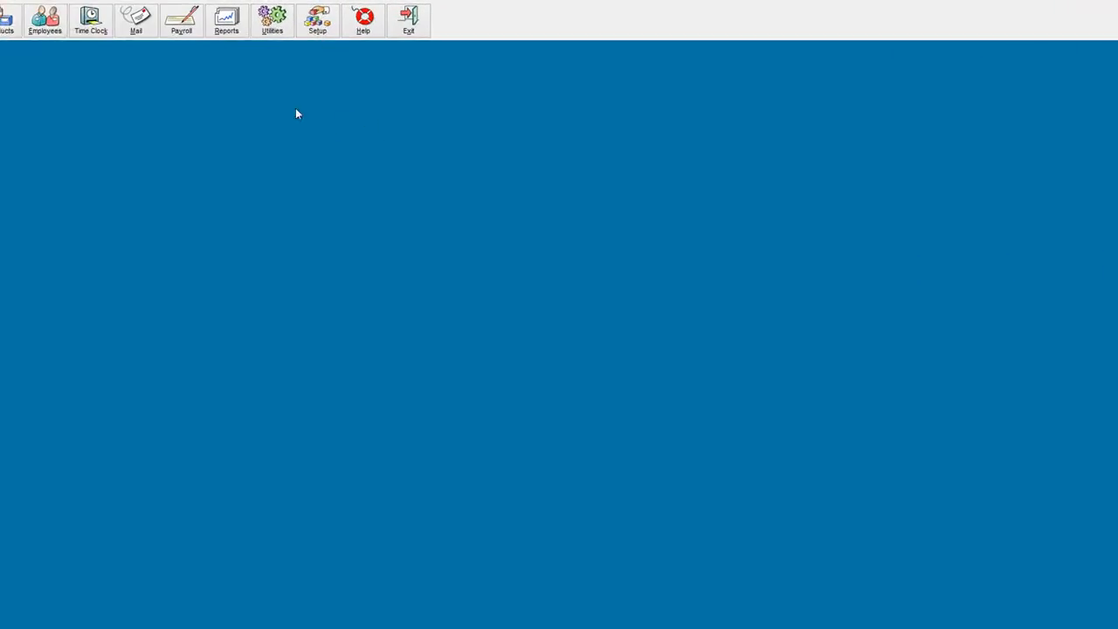
- Add a new tanning bed in Tanning Bed Setup, named UV Bed #3 with ID code 3
left_click(390, 12)
mouse_move(339, 185)
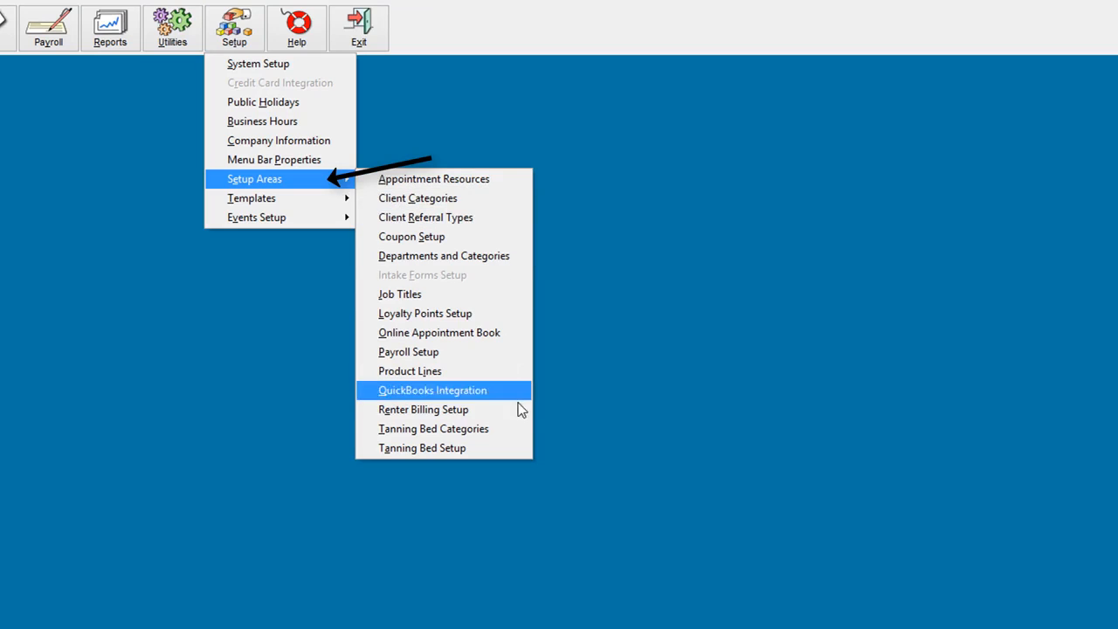
left_click(524, 451)
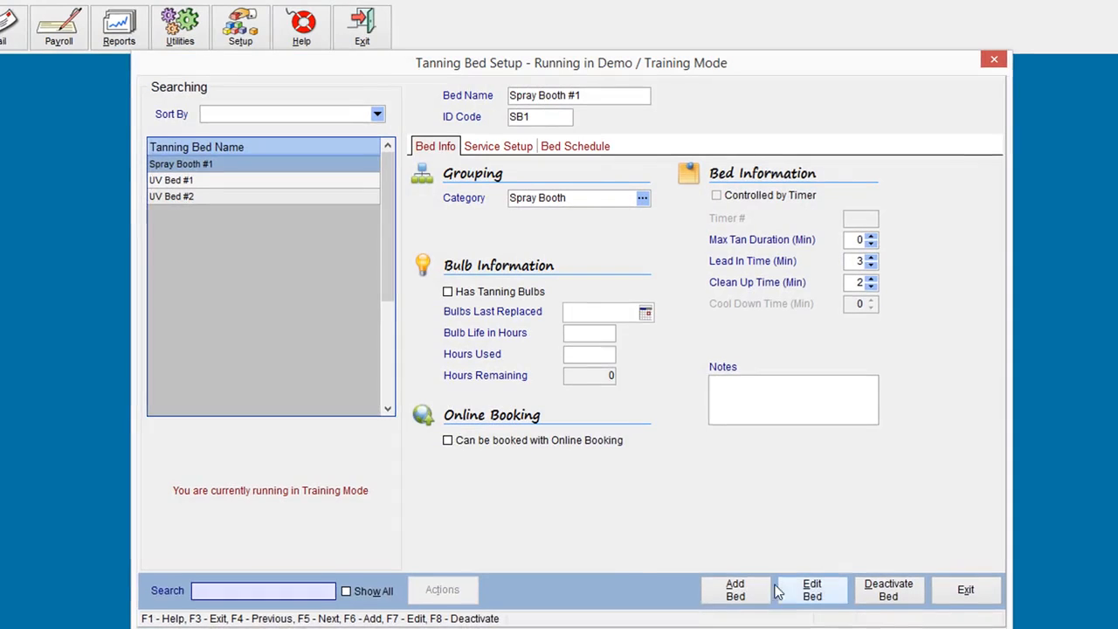
left_click(740, 587)
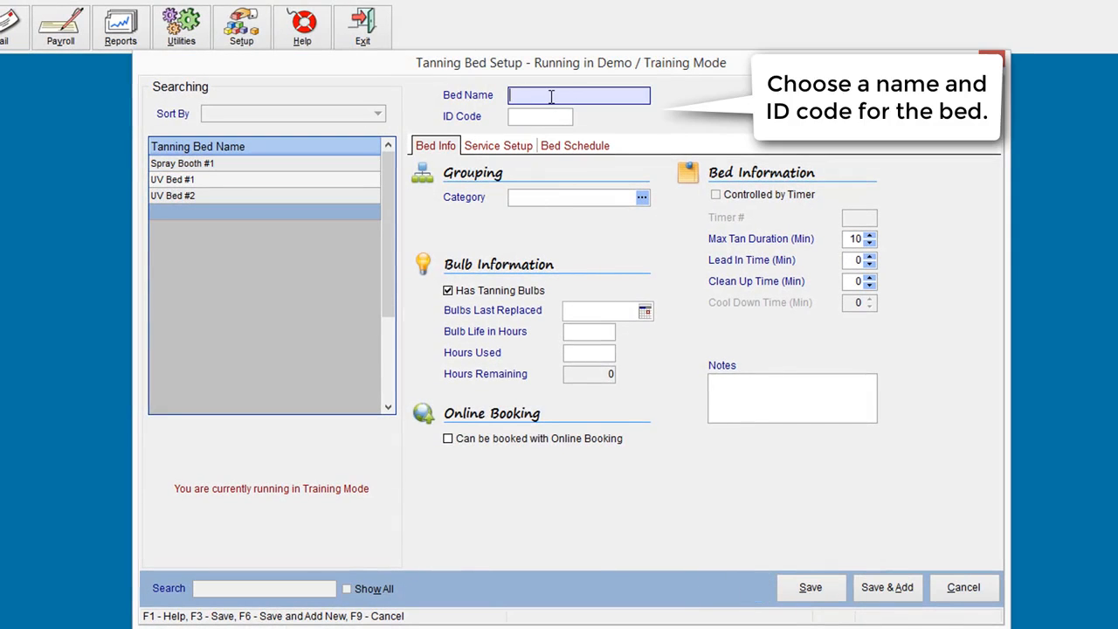
type("UV Bed #3")
key("Tab")
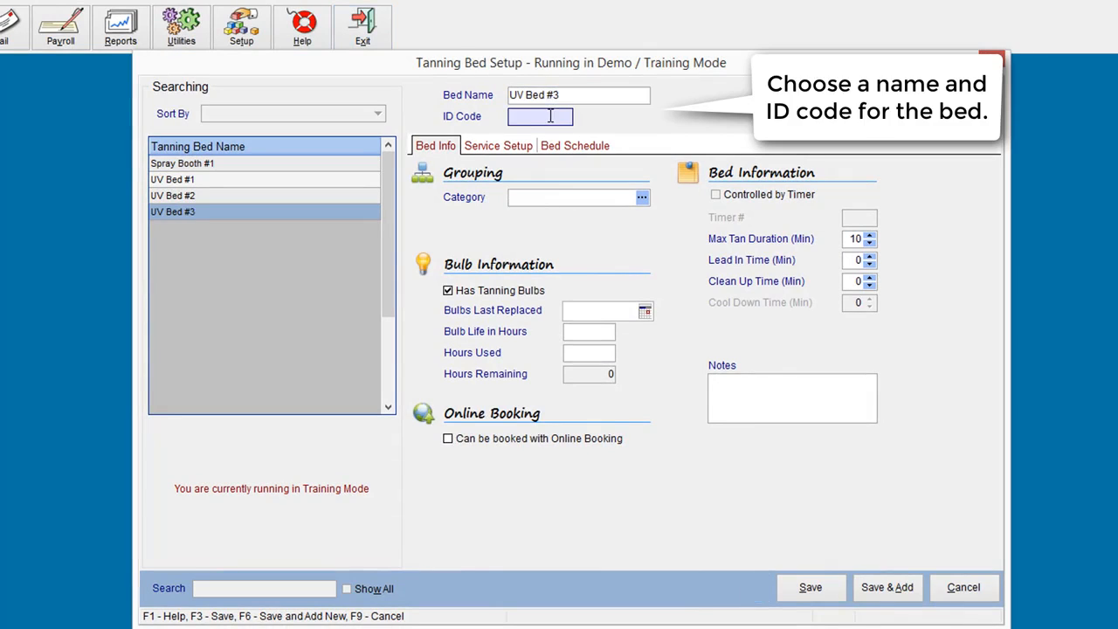
type("3")
- Set the new bed's bulbs as last replaced on 06/18/2020 with a bulb life of 400 hours
left_click(629, 312)
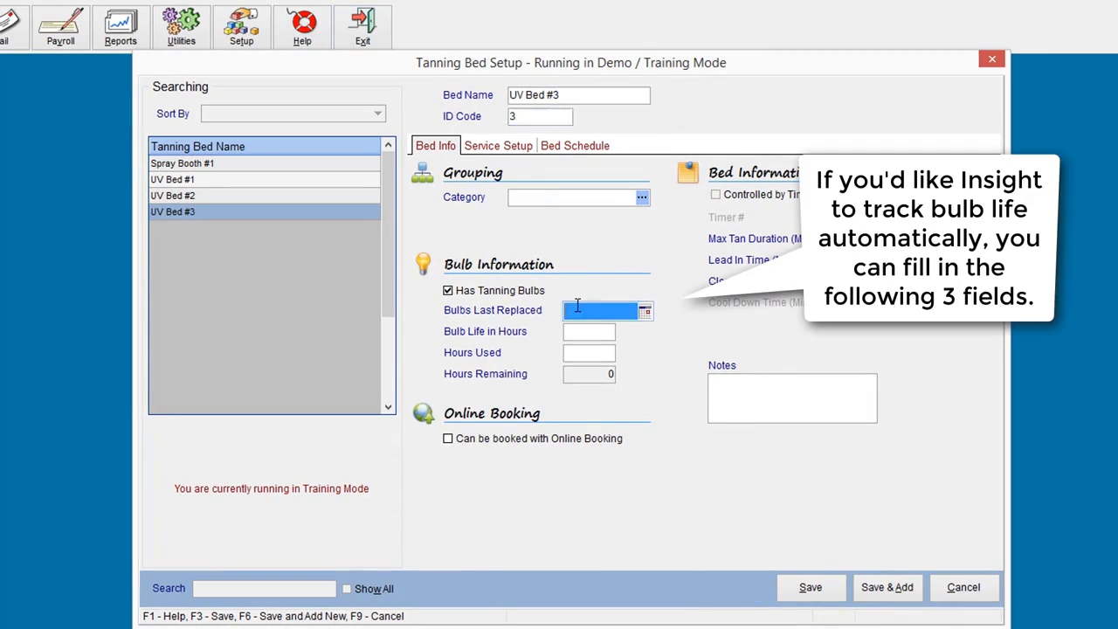
left_click(644, 312)
left_click(686, 392)
left_click(616, 331)
type("4")
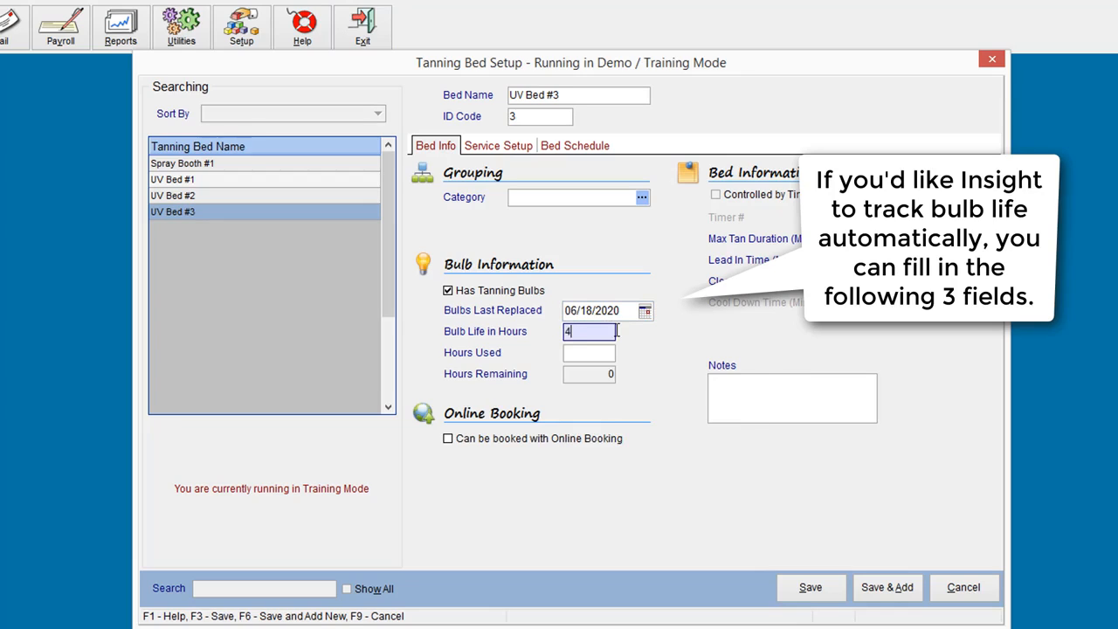
type("00")
left_click(610, 353)
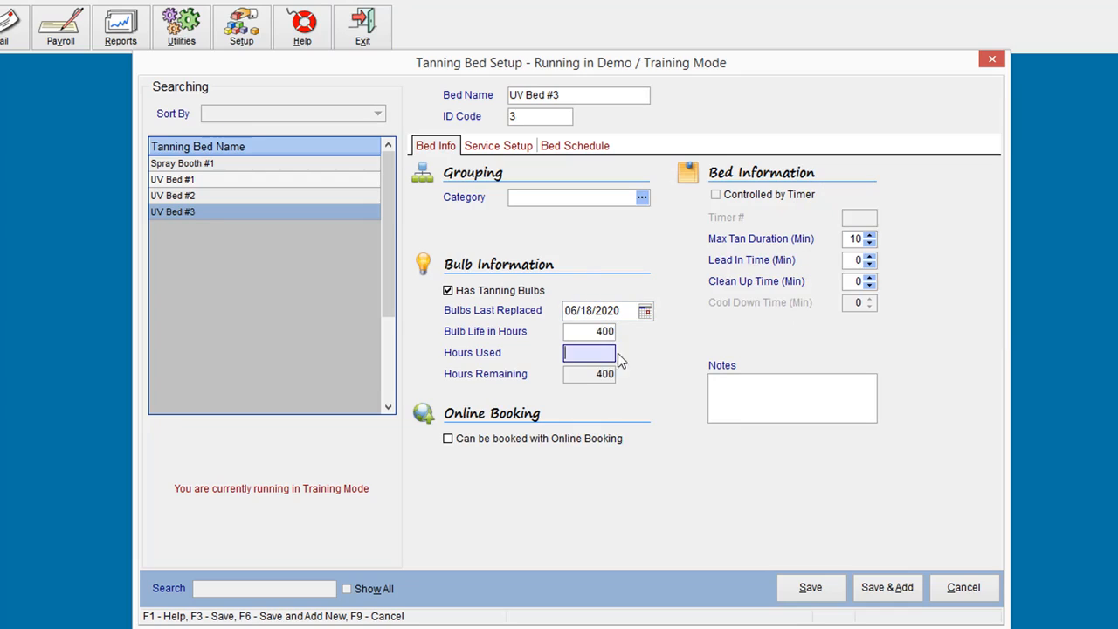
left_click(447, 443)
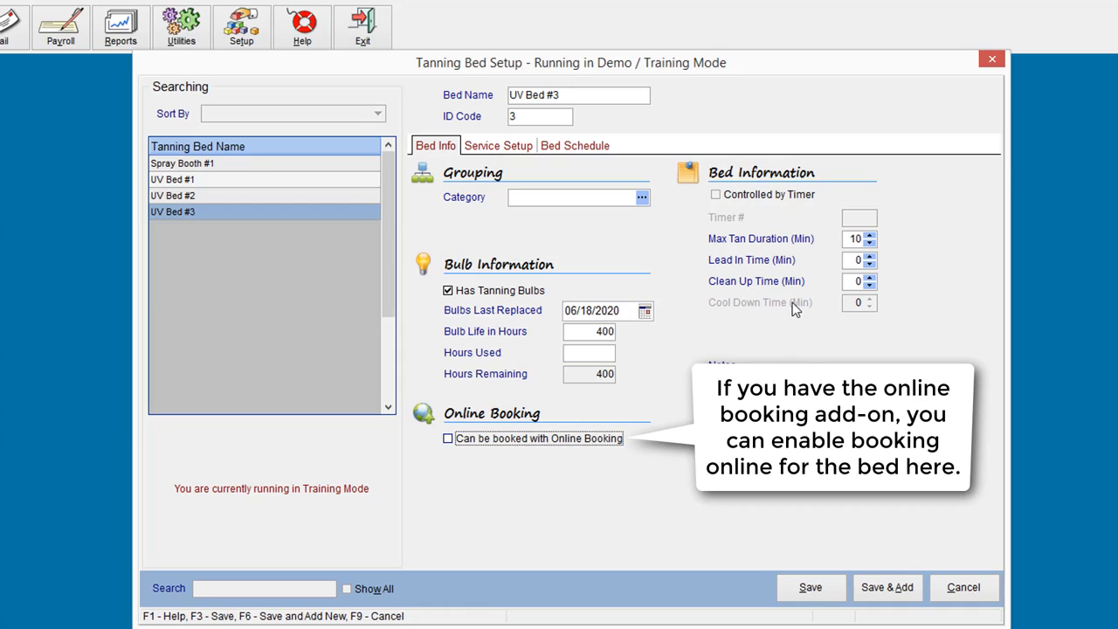
- Set the bed's maximum tan duration to 15 minutes and its lead-in and clean-up times to 5 minutes each, and save the bed
left_click(856, 239)
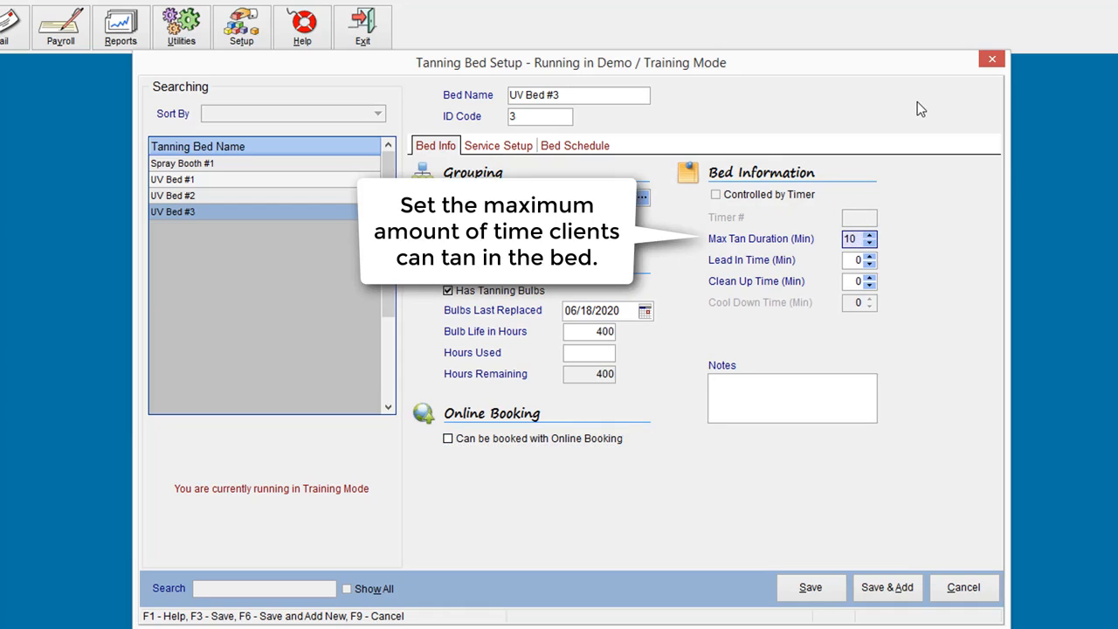
type("15")
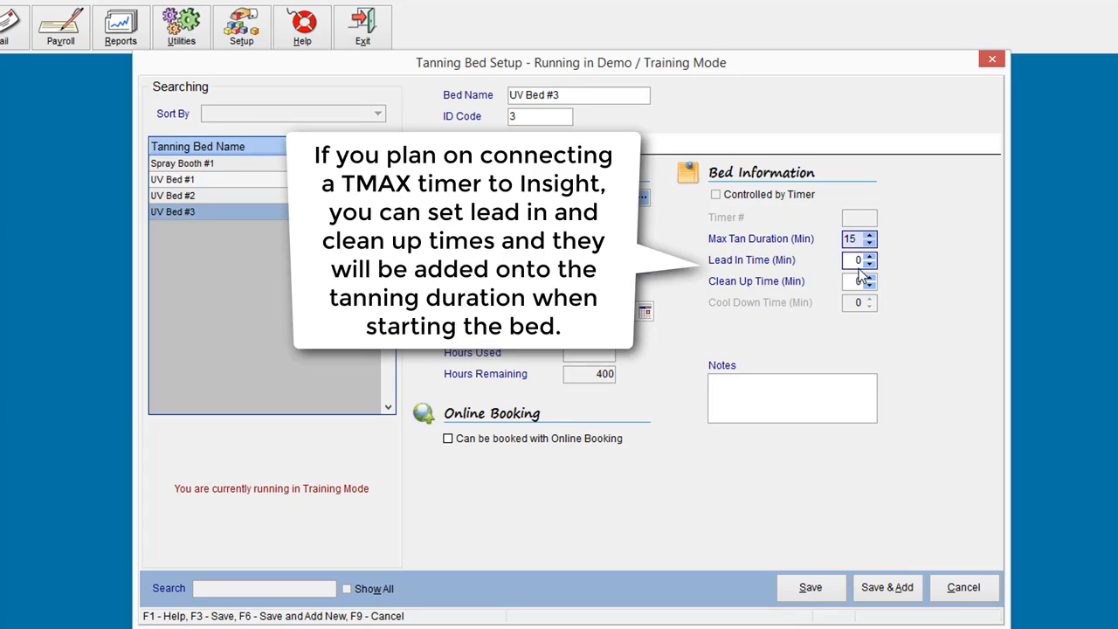
left_click(858, 265)
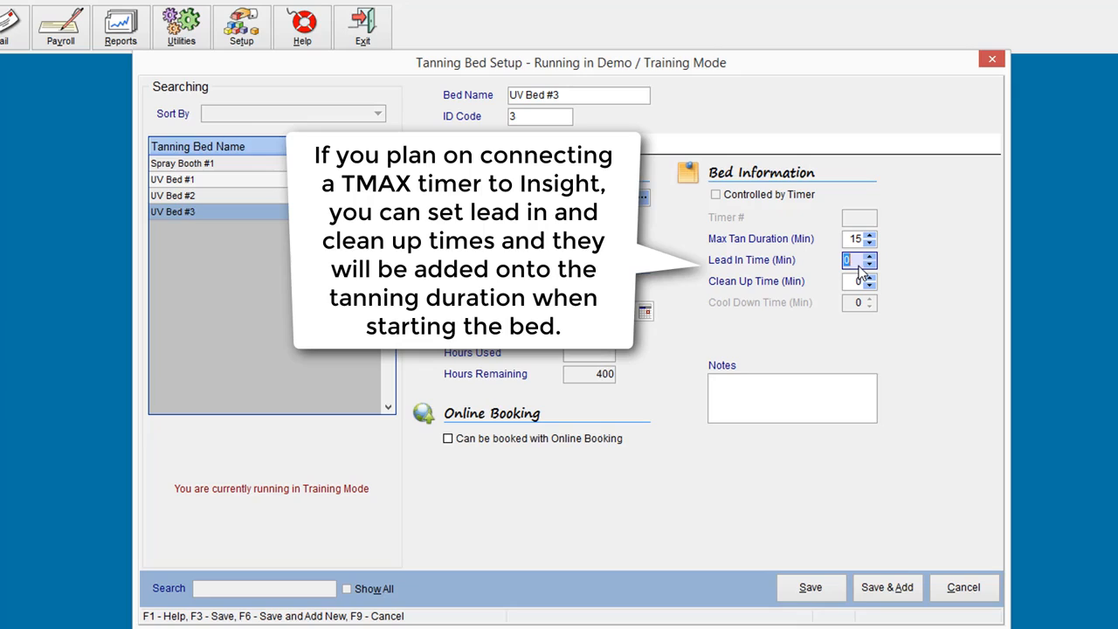
type("5")
key("Tab")
type("5")
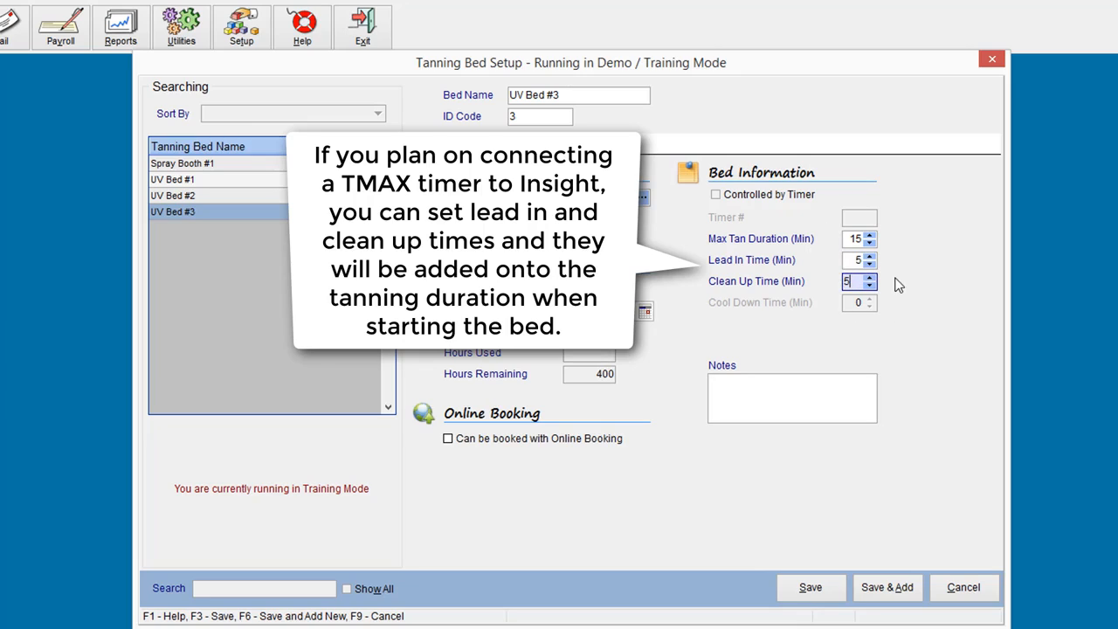
left_click(814, 599)
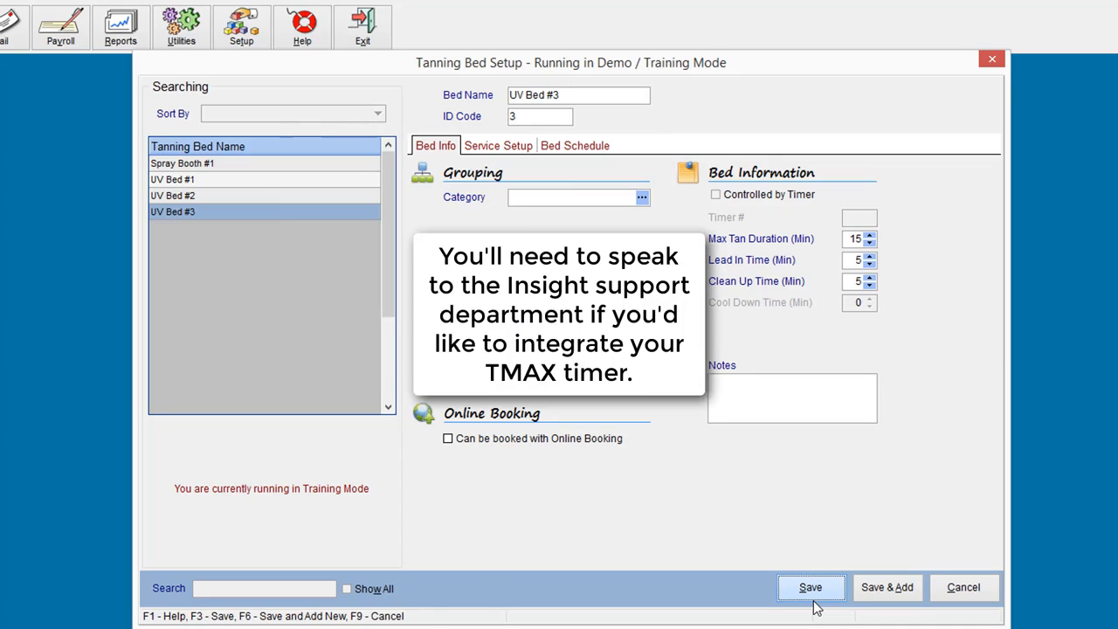
left_click(813, 602)
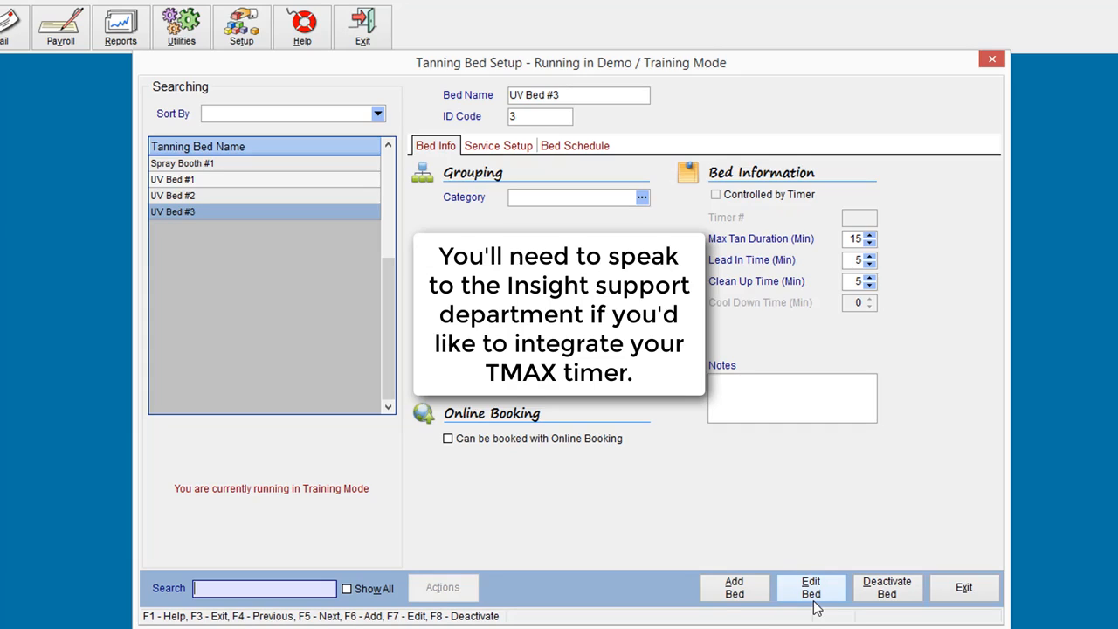
- Edit UV Bed #3's current schedule to make the bed inactive on Tuesday
left_click(587, 147)
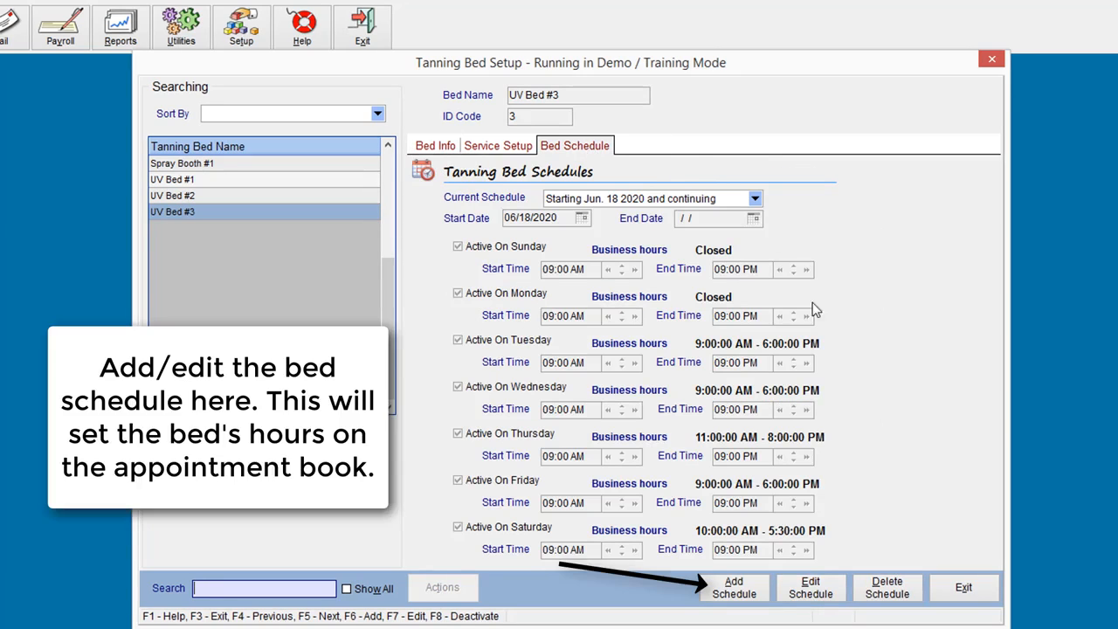
left_click(760, 594)
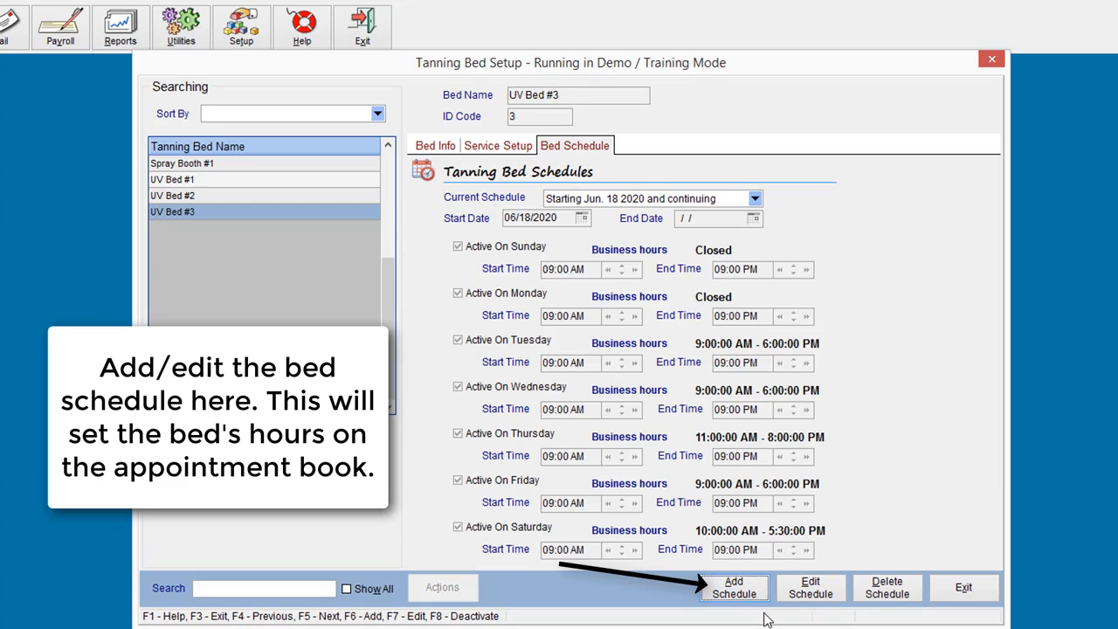
left_click(839, 590)
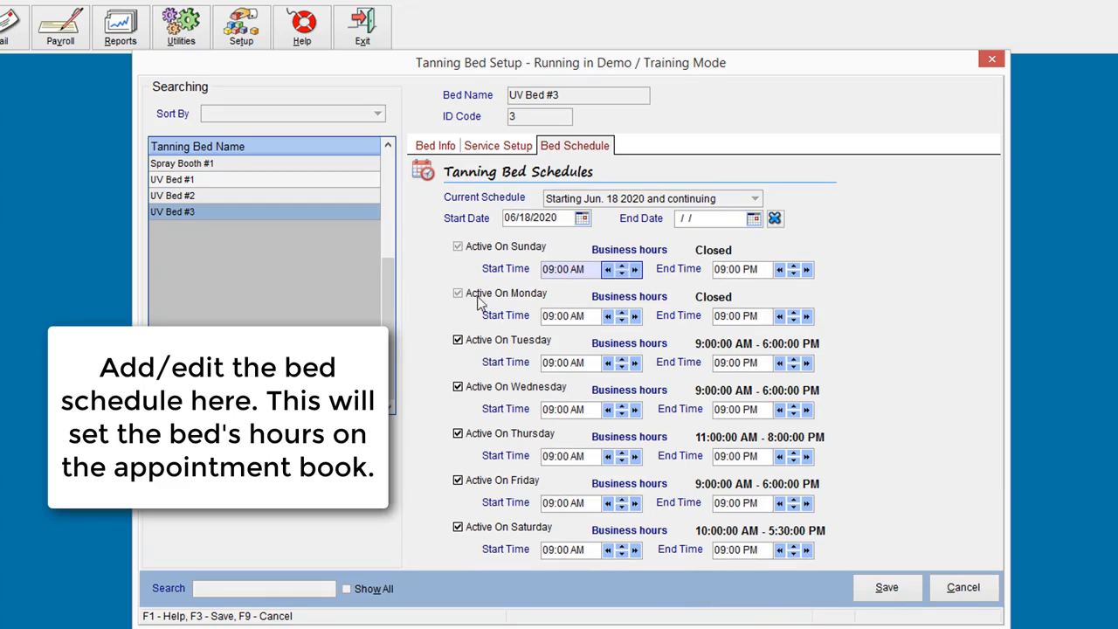
left_click(456, 341)
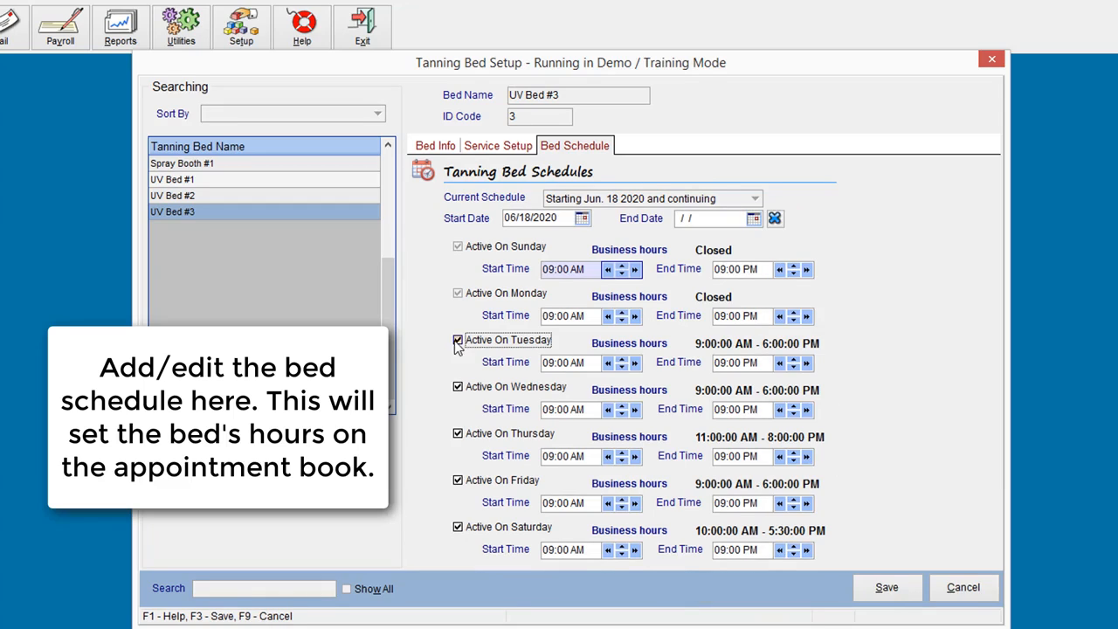
- Set the bed's Friday start time to 11:35 AM, save the schedule and close Tanning Bed Setup
left_click(634, 503)
left_click(635, 504)
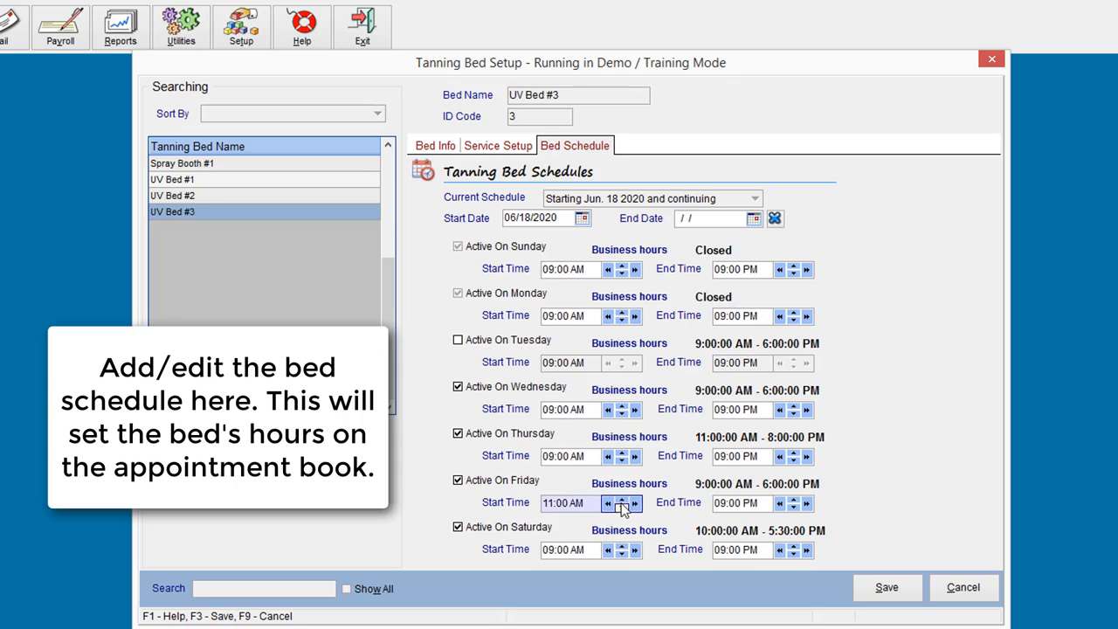
left_click(621, 499)
left_click(622, 499)
left_click(622, 499)
left_click(622, 499)
left_click(622, 499)
left_click(622, 499)
left_click(622, 499)
left_click(887, 590)
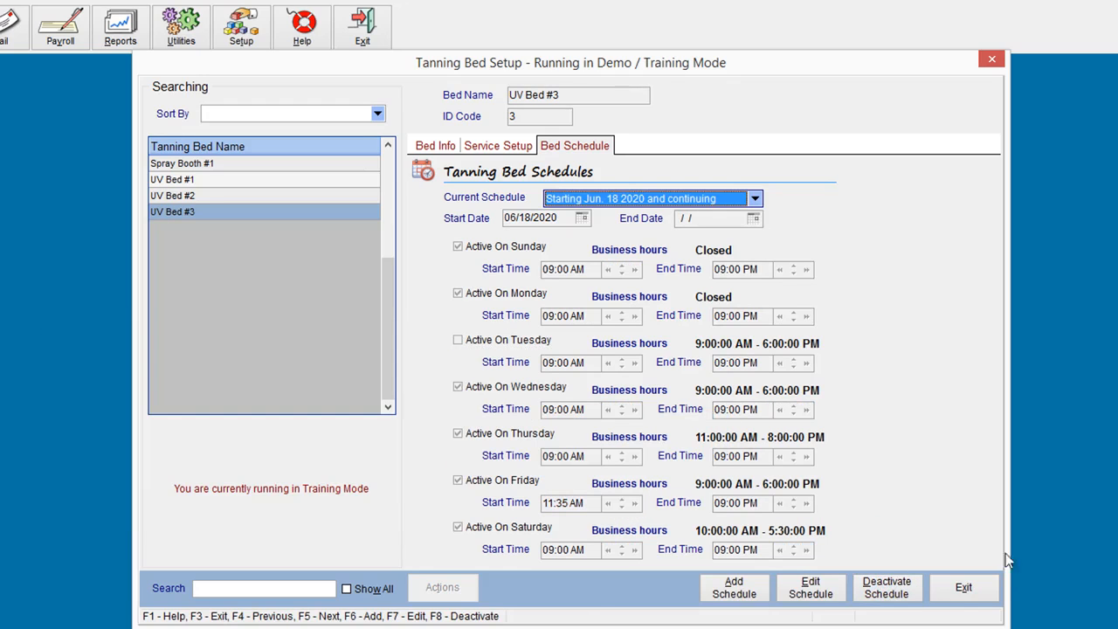
left_click(963, 587)
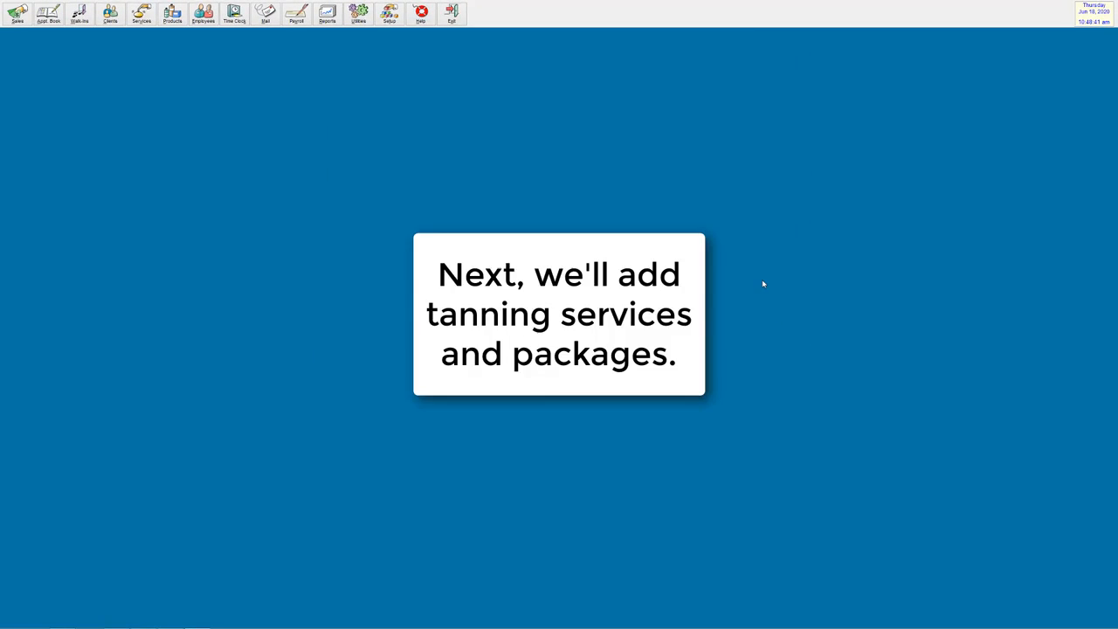
- Add a new tanning service with code TAN 10 and description "10 Minutes of UV Tanning"
left_click(141, 13)
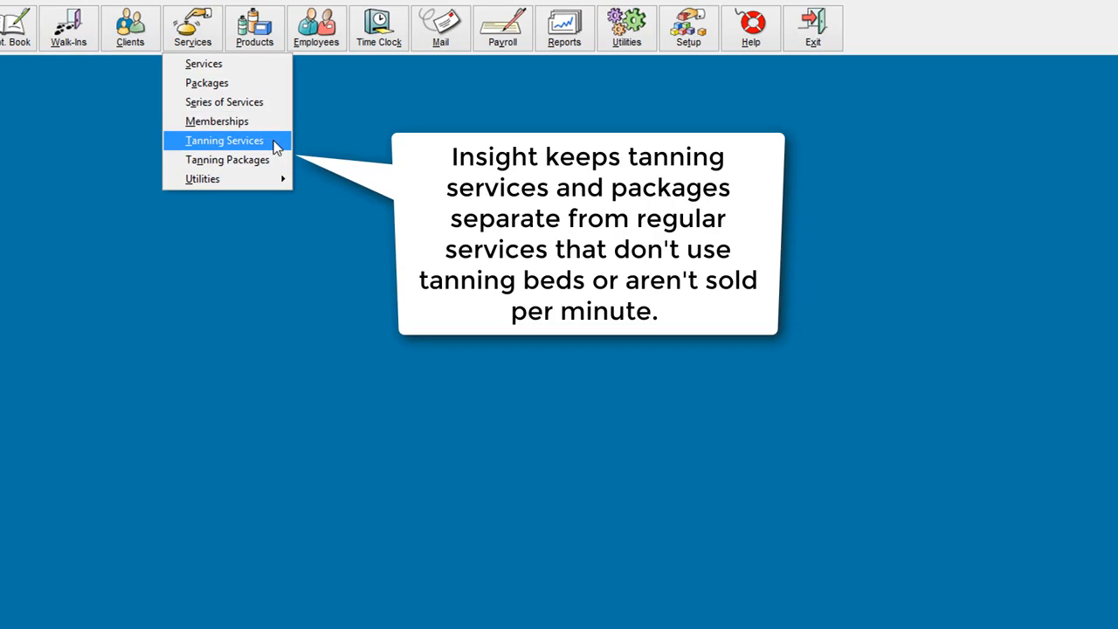
left_click(225, 141)
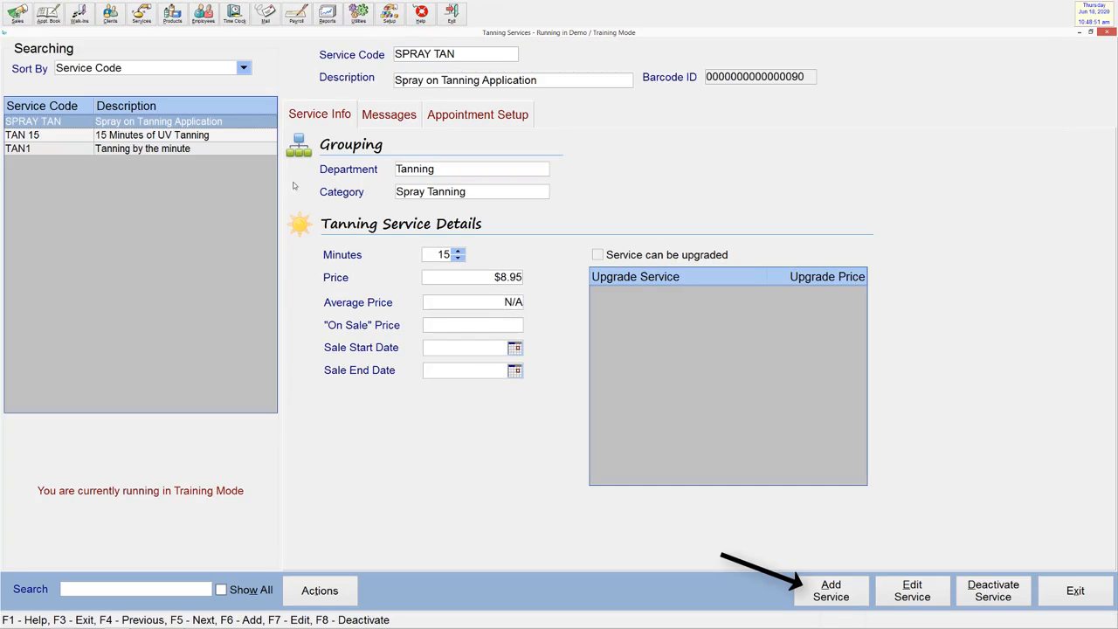
left_click(830, 597)
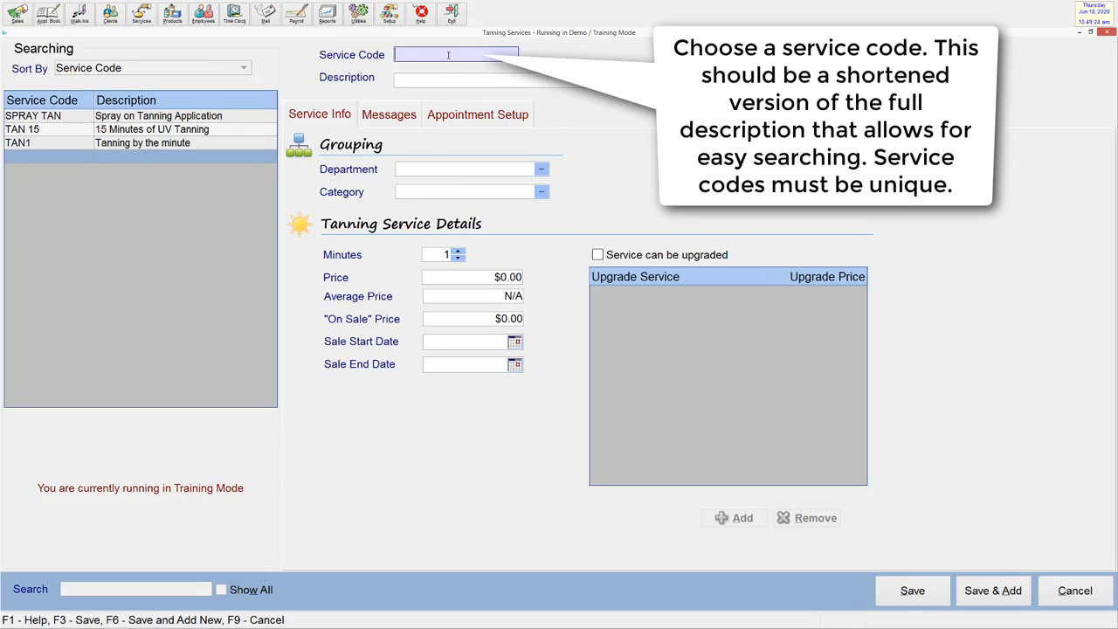
type("TAN 10")
left_click(437, 79)
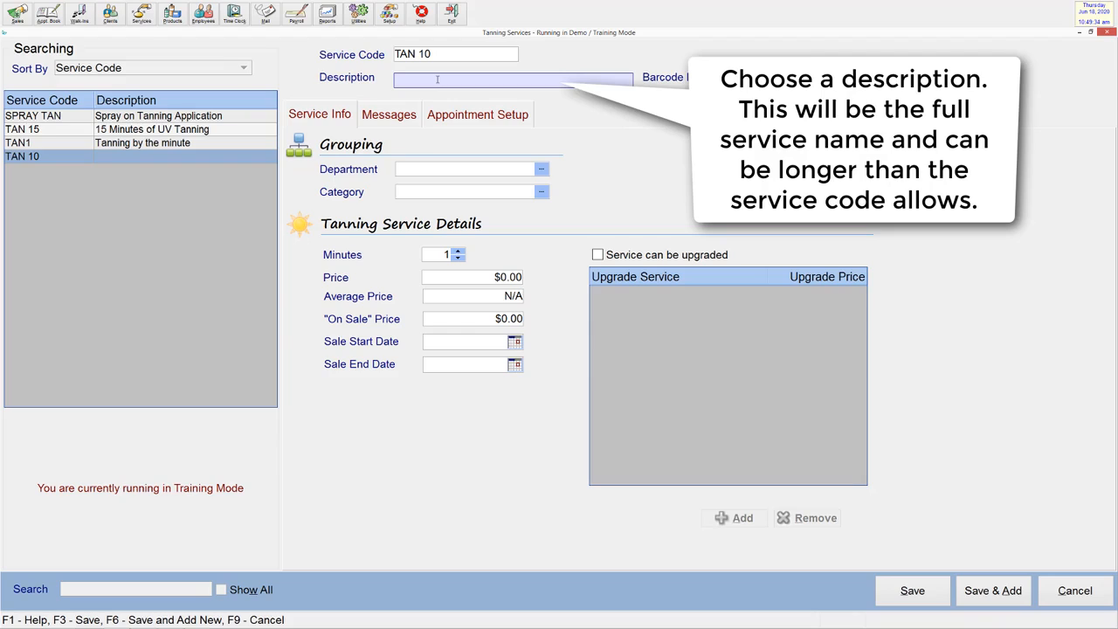
type("10 Minutes of UV Tanning")
- Assign the service to the Tanning department and the UV Tanning category
left_click(541, 170)
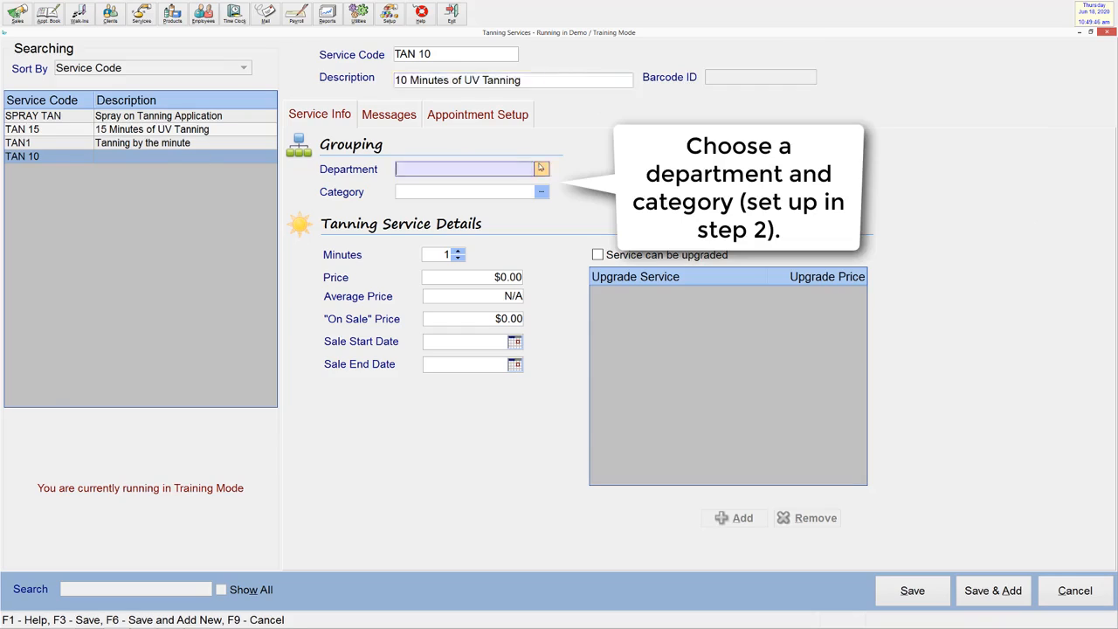
double_click(542, 279)
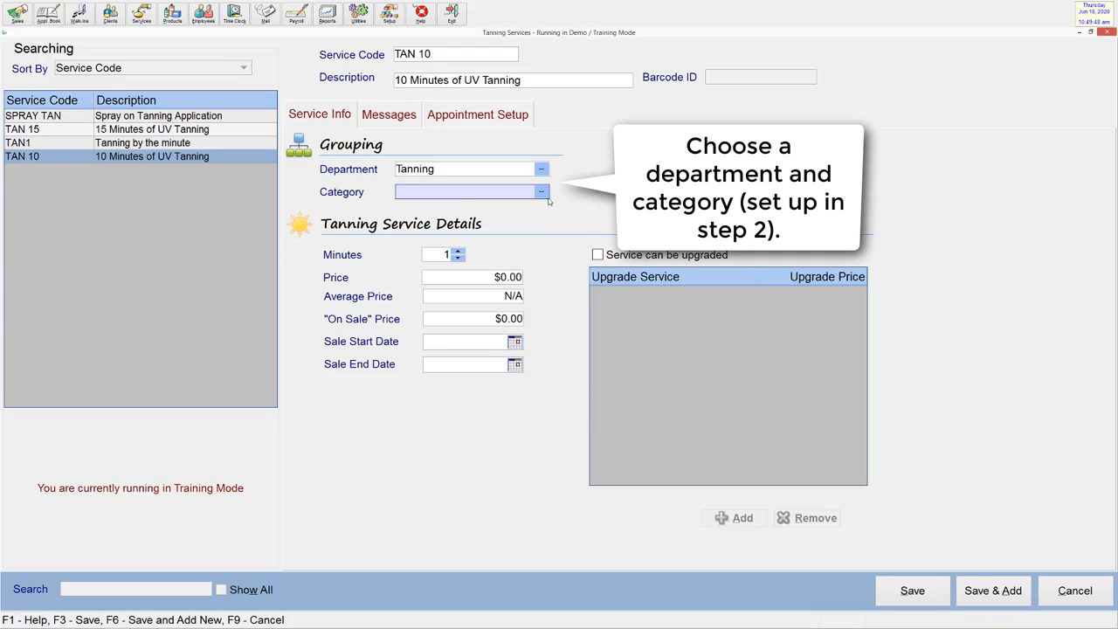
left_click(541, 191)
double_click(508, 288)
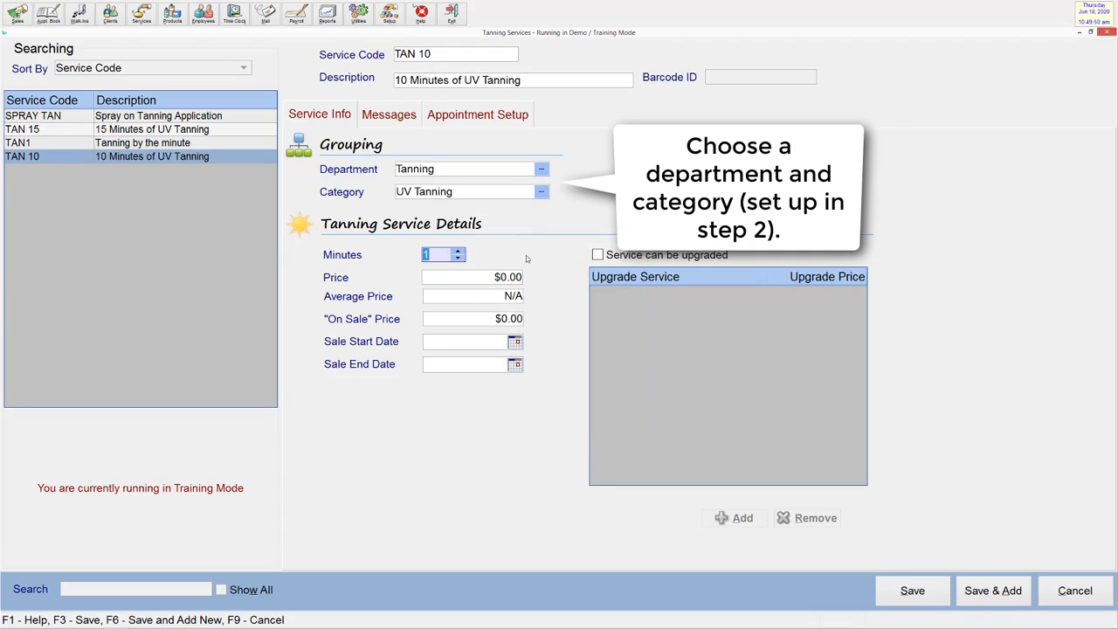
- Set the service's duration to 10 minutes and its price to $12, and save the service
type("0")
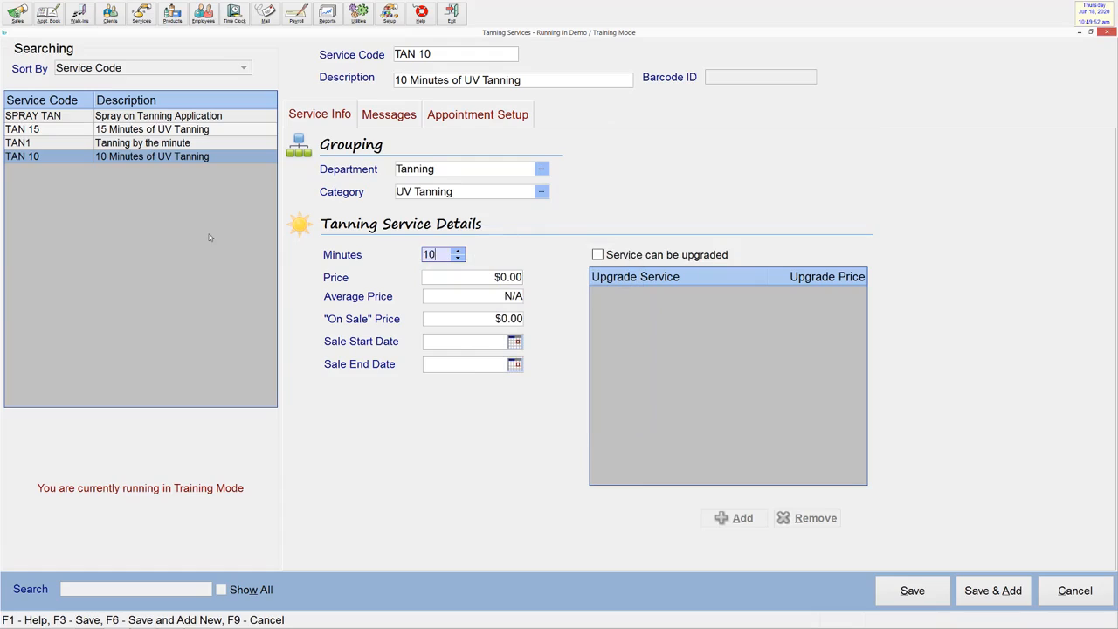
left_click(449, 277)
left_click(462, 275)
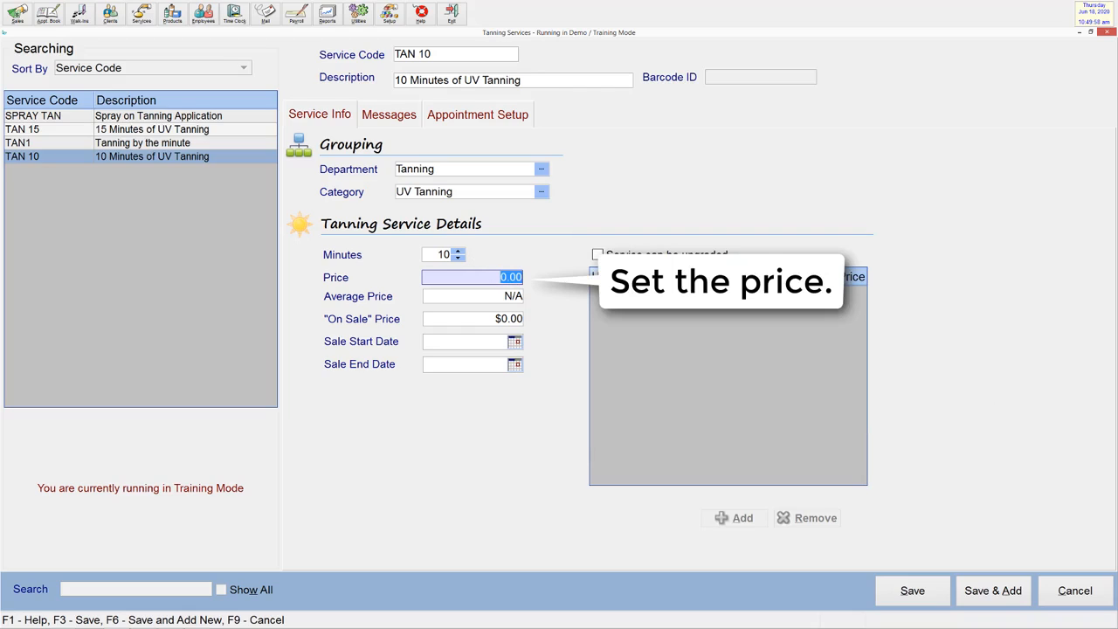
type("12")
left_click(501, 277)
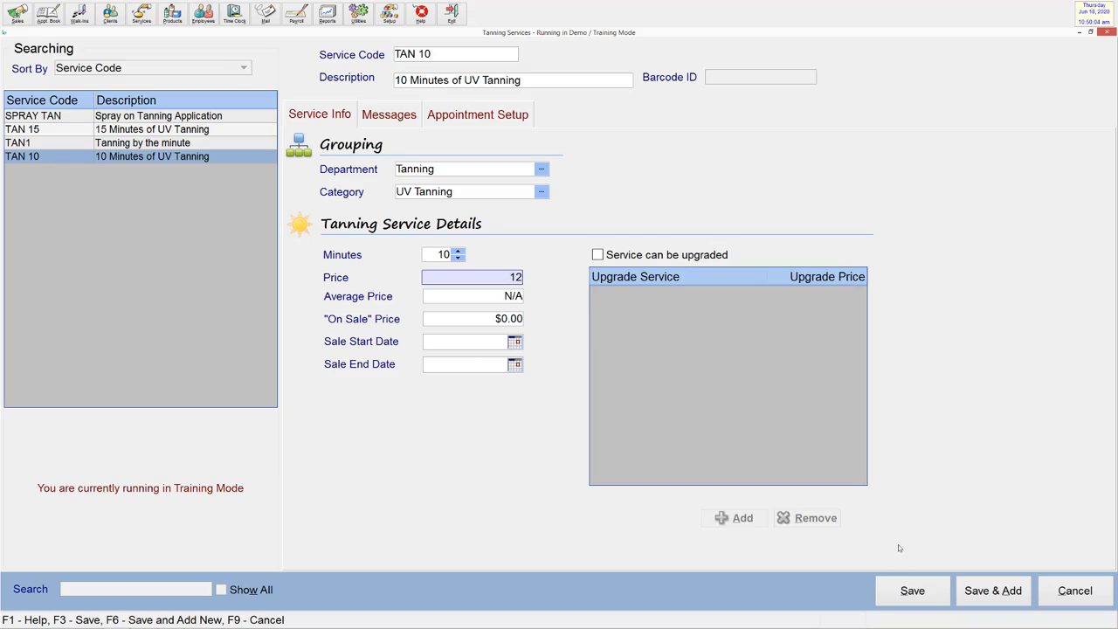
left_click(942, 597)
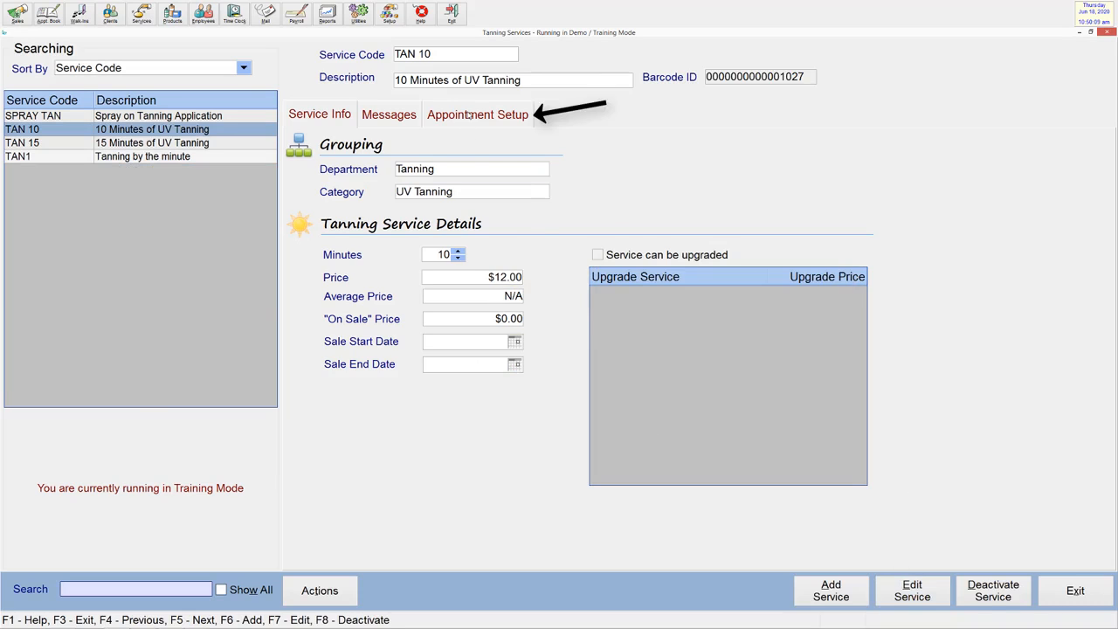
- Edit the TAN 10 service's appointment setup so that it can be booked online
left_click(487, 115)
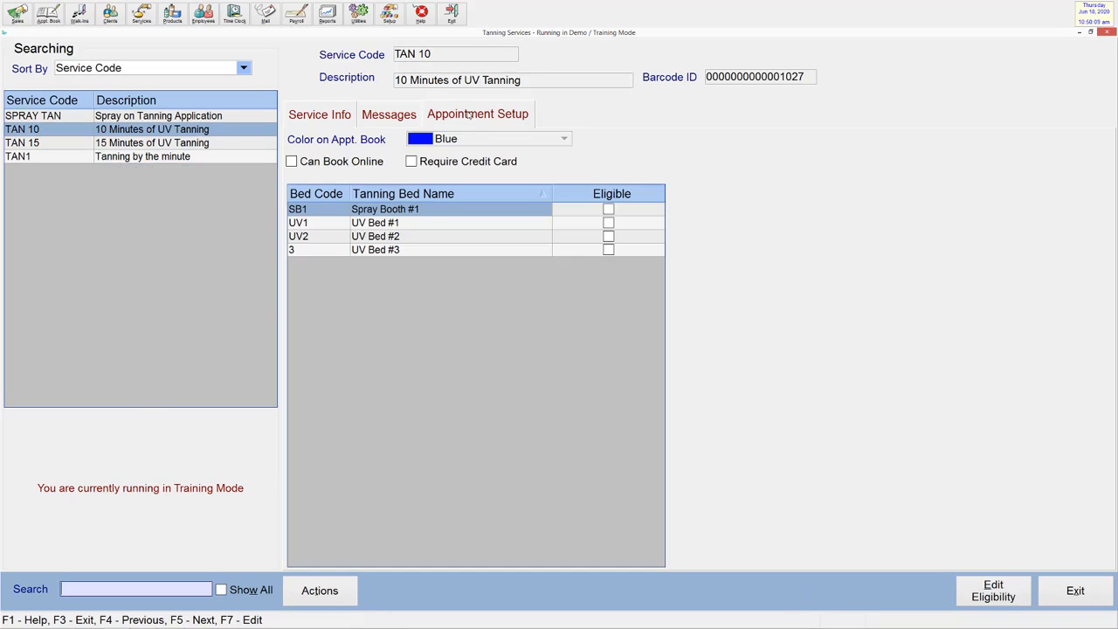
left_click(975, 587)
left_click(326, 162)
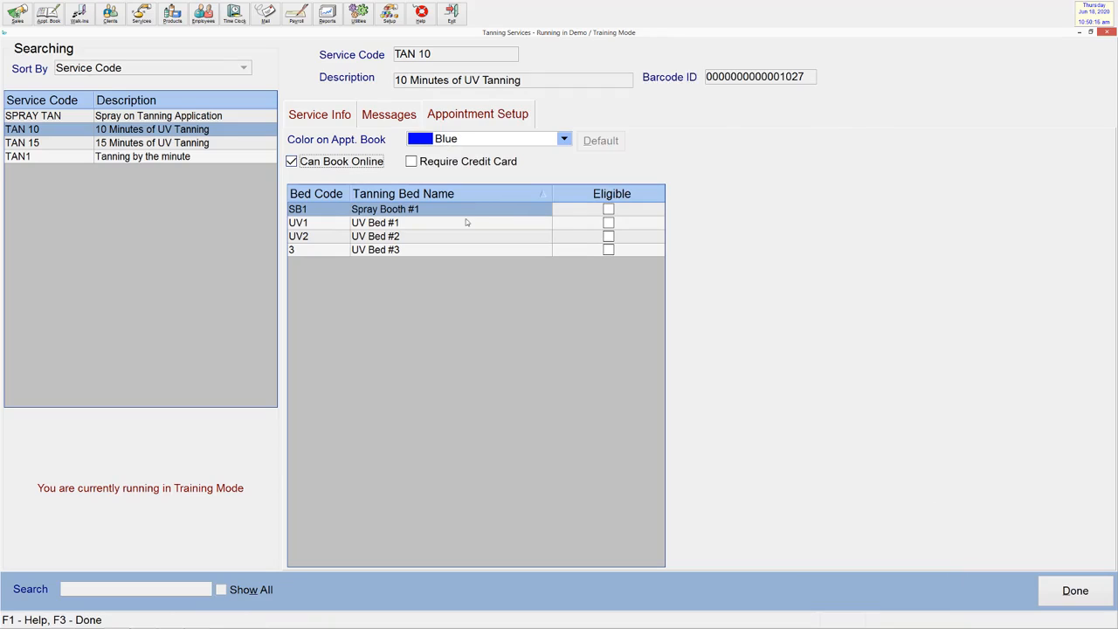
- Mark UV Bed #1, UV Bed #2 and UV Bed #3 as eligible for the service, and close Tanning Services
left_click(626, 225)
left_click(626, 237)
left_click(626, 250)
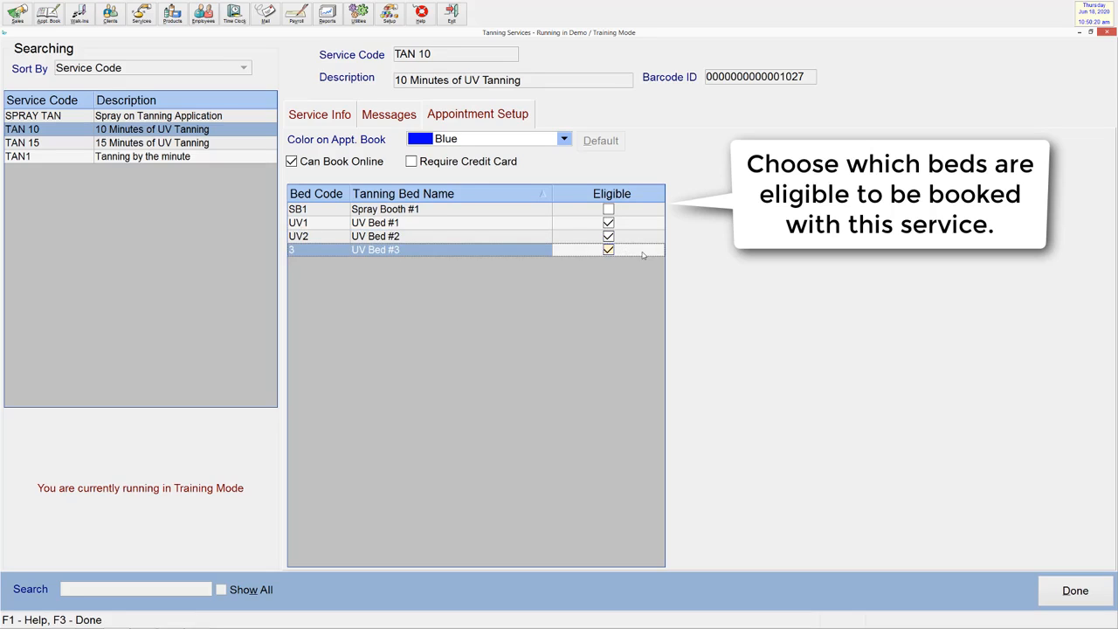
left_click(1073, 592)
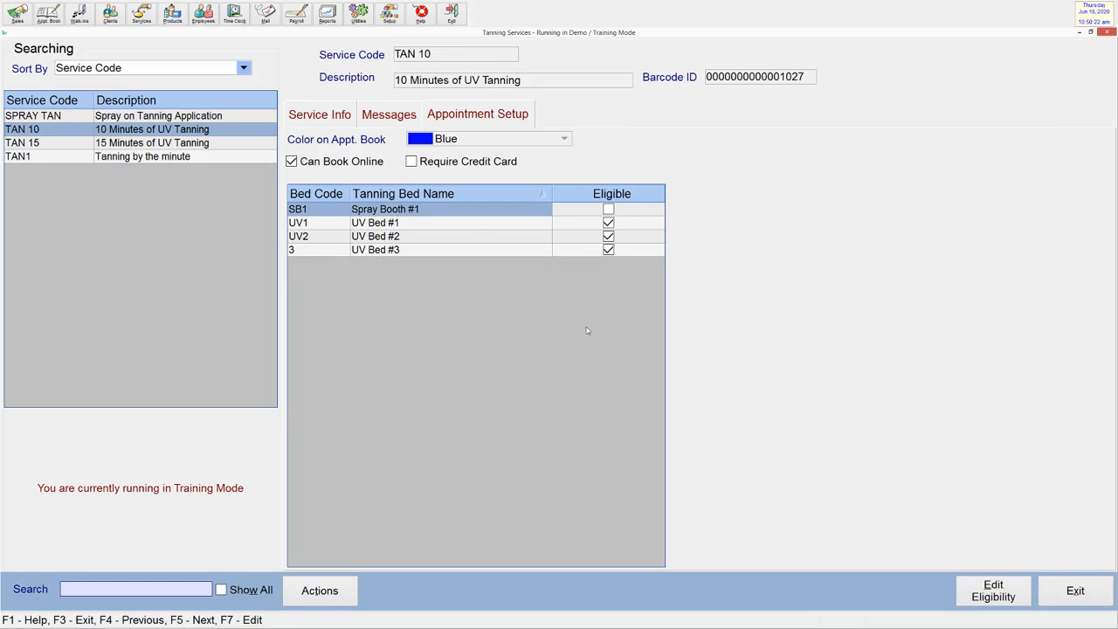
left_click(301, 112)
left_click(1080, 589)
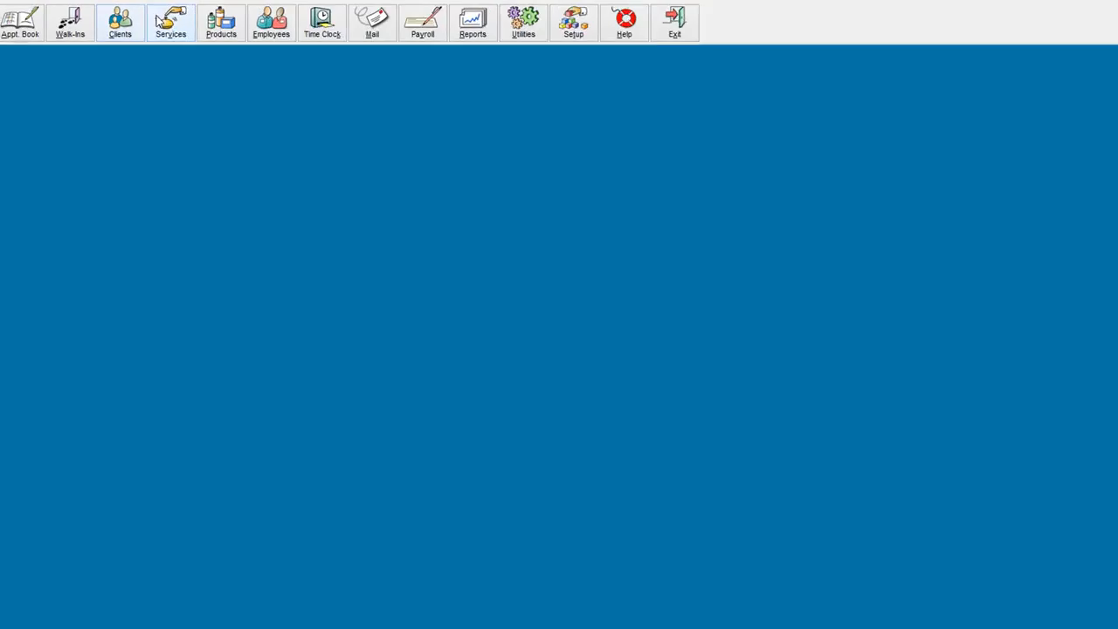
- Add a new tanning package with code 10UVSESSIONS and description "10 UV Session Package"
left_click(140, 13)
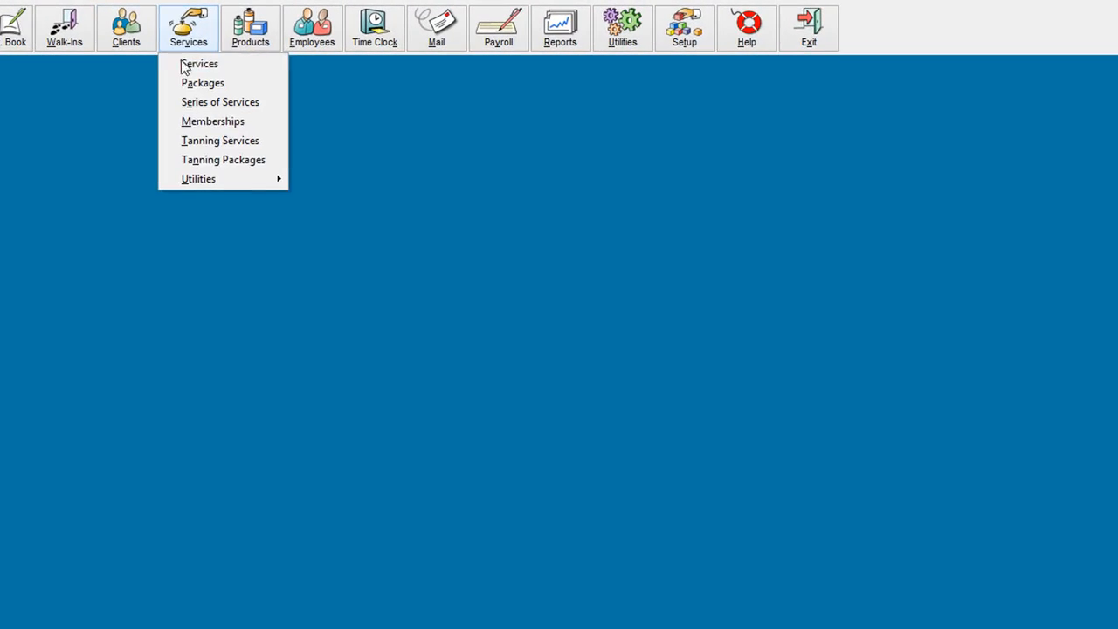
left_click(271, 163)
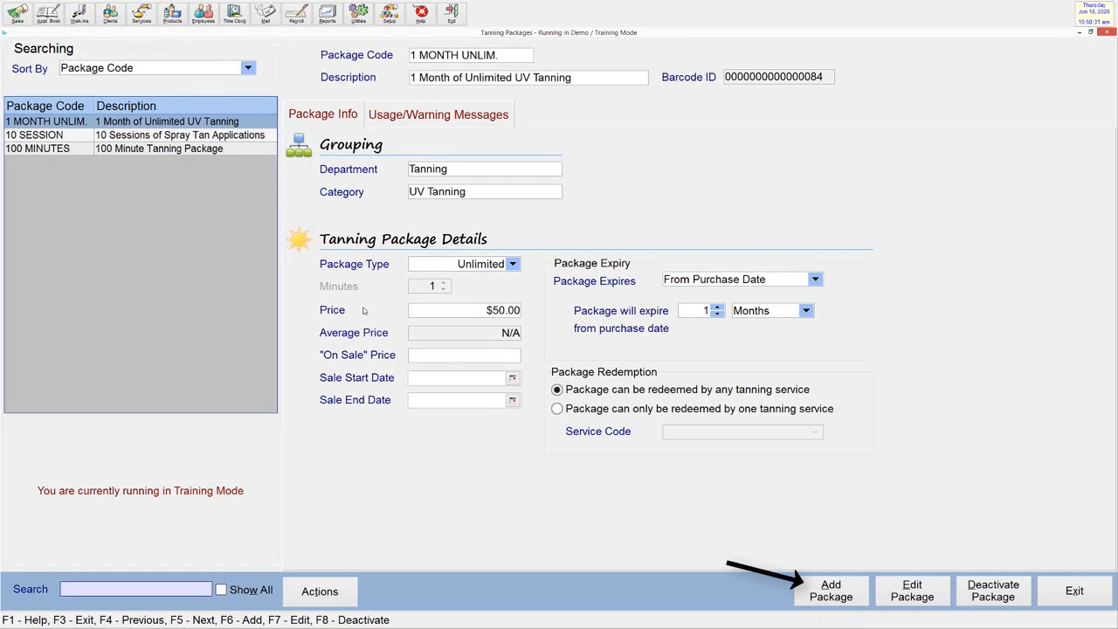
left_click(843, 591)
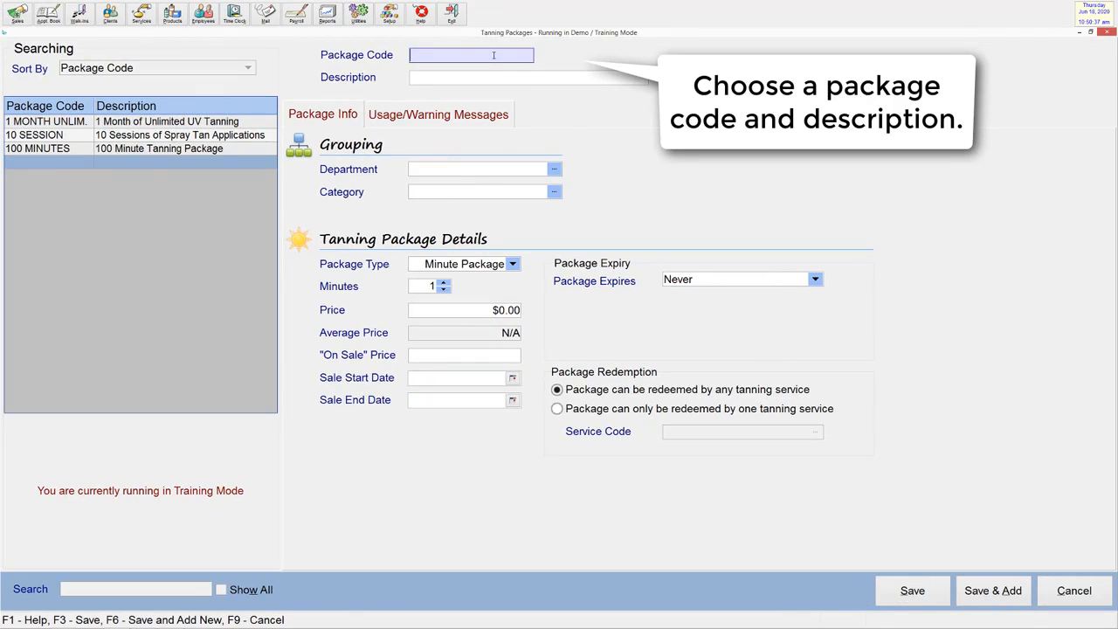
type("10UVSESSIONS")
left_click(501, 75)
type("10 UV Se")
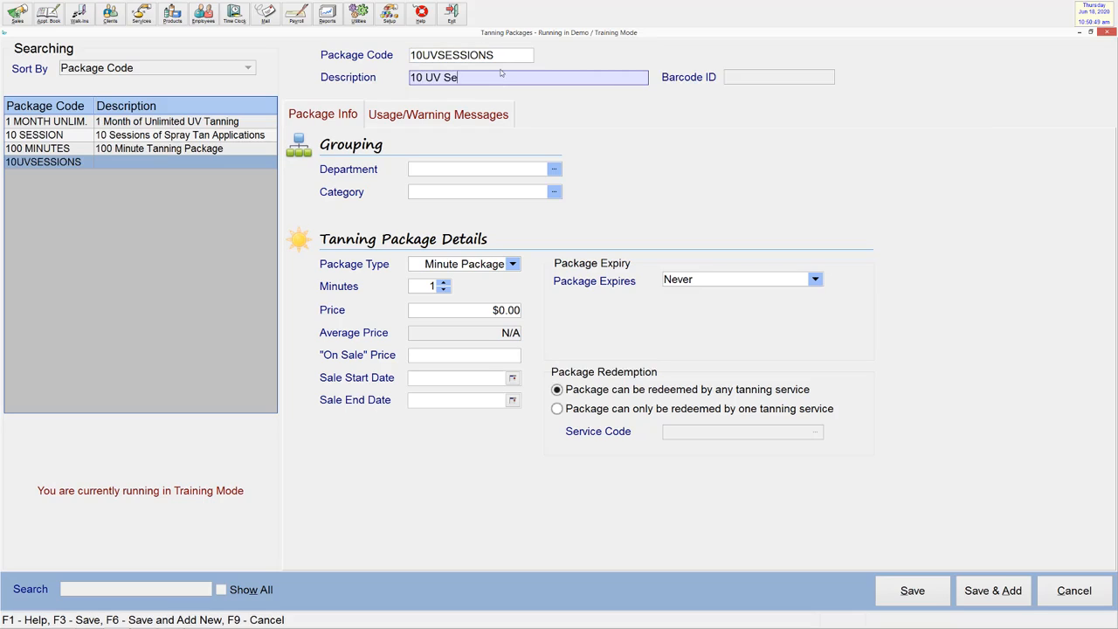
type("ssion Package")
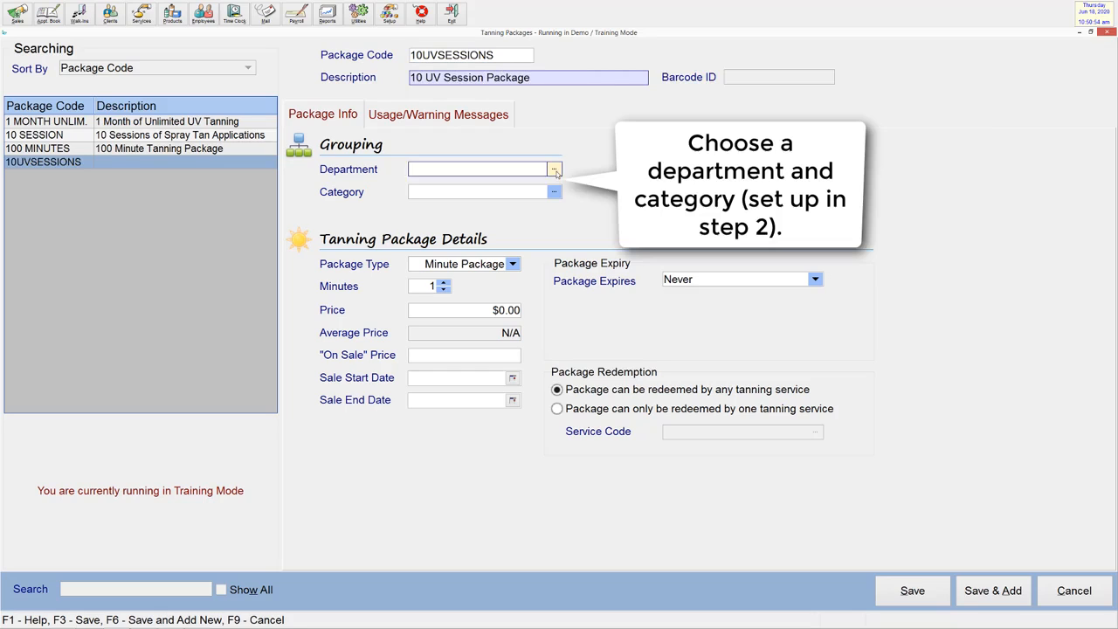
- Assign the package to the Tanning department and the UV Tanning category
left_click(554, 169)
left_click(520, 280)
double_click(529, 279)
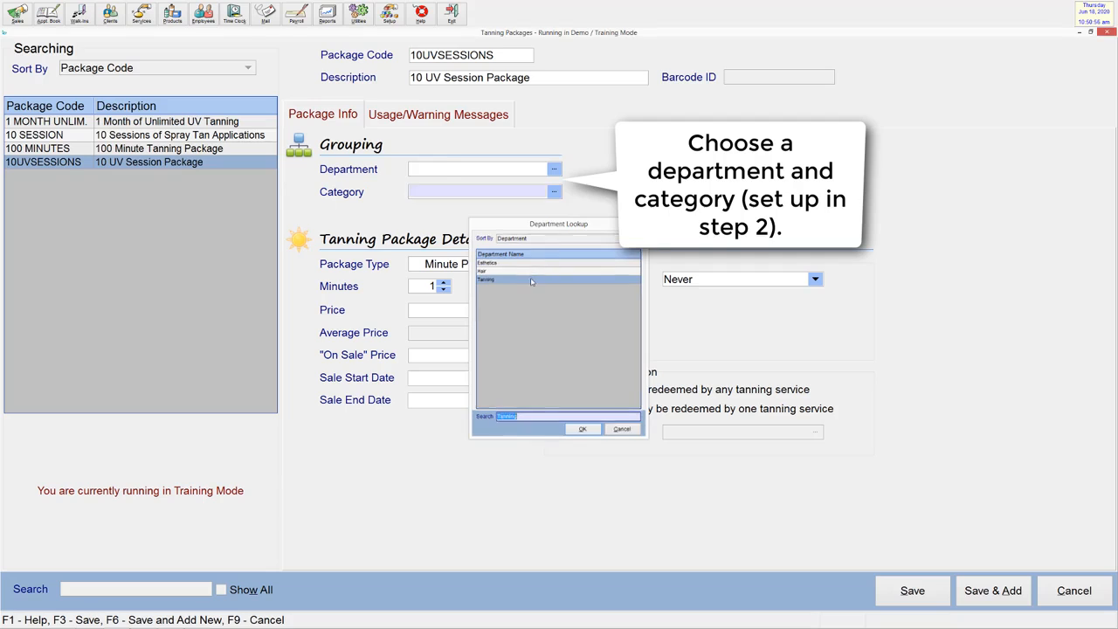
left_click(553, 191)
double_click(524, 288)
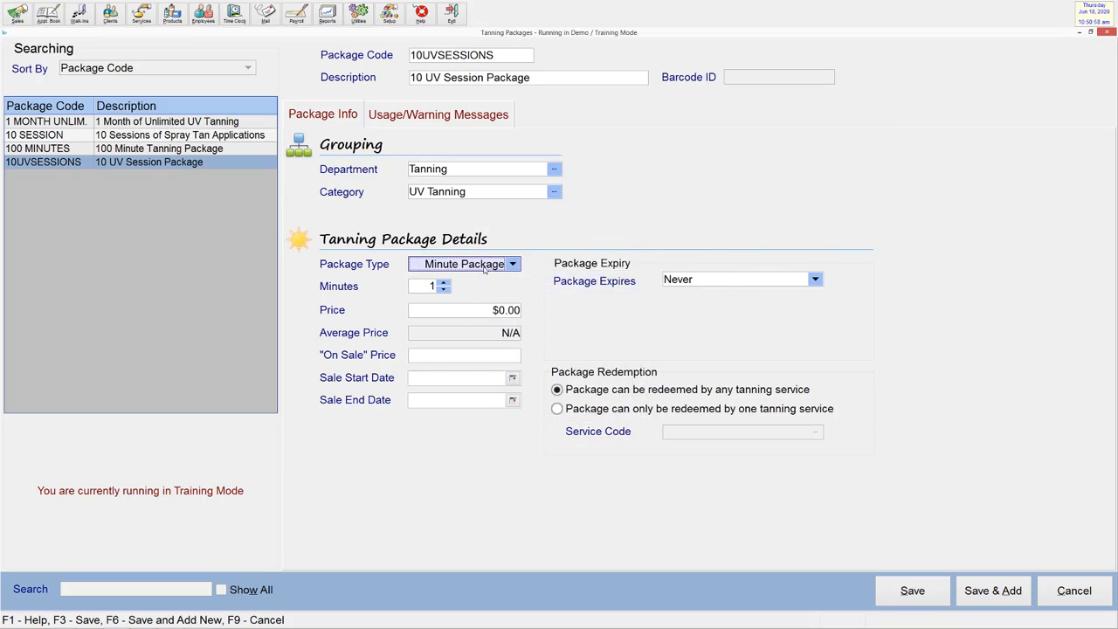
- Make it a Session Package containing 10 sessions
left_click(512, 264)
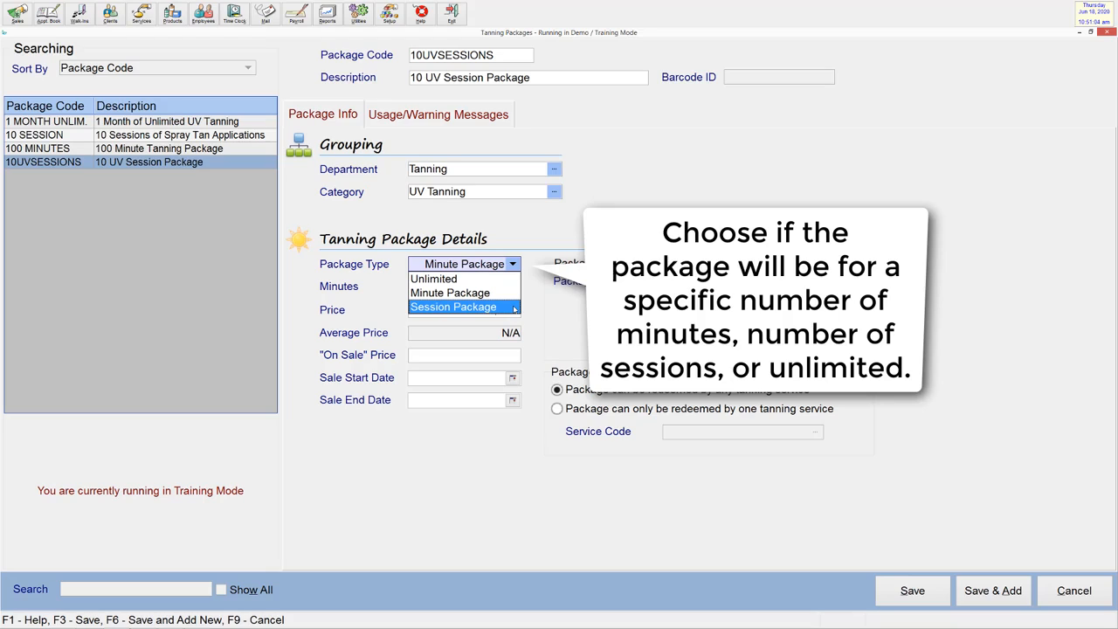
left_click(513, 309)
left_click(442, 284)
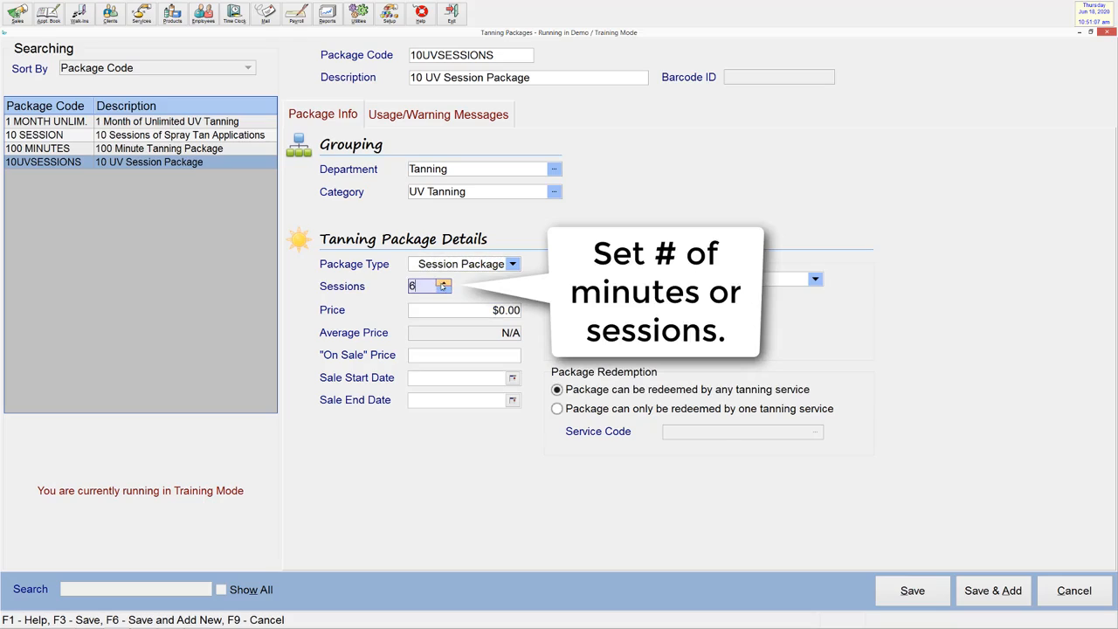
left_click(443, 284)
left_click(443, 284)
left_click(443, 284)
left_click(443, 284)
- Set the package price to $40 and its expiry to Never
left_click(516, 310)
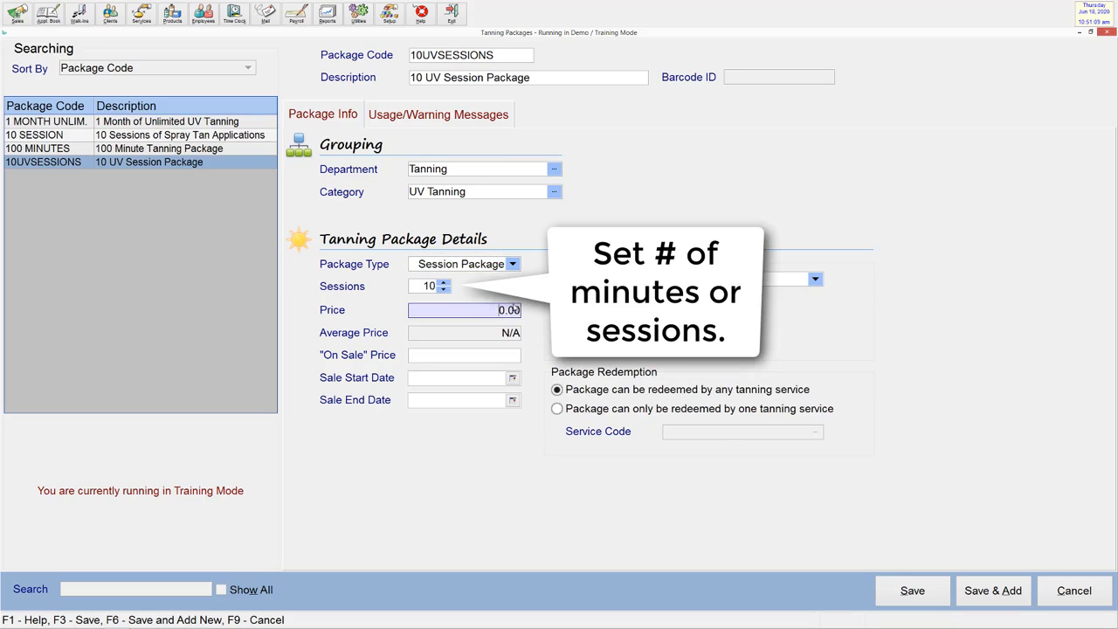
double_click(515, 310)
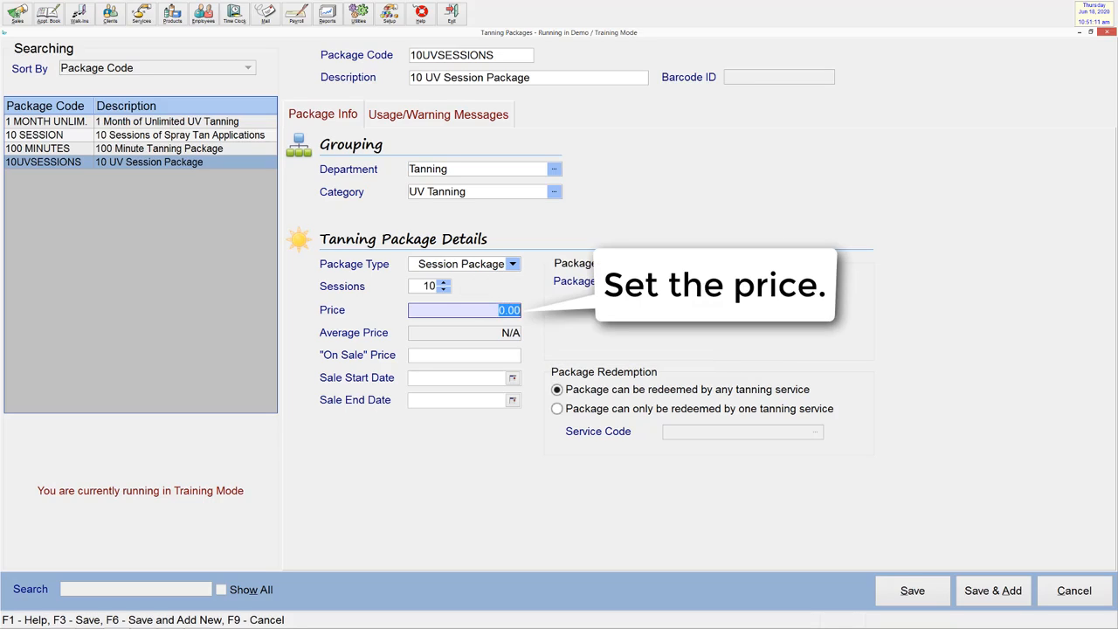
type("40")
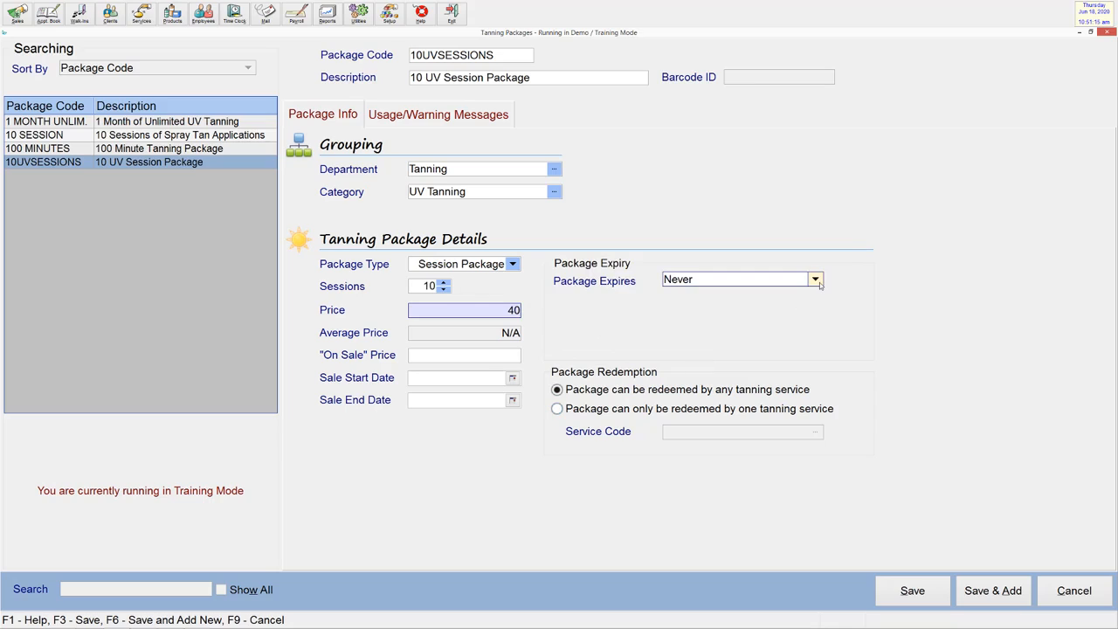
left_click(815, 279)
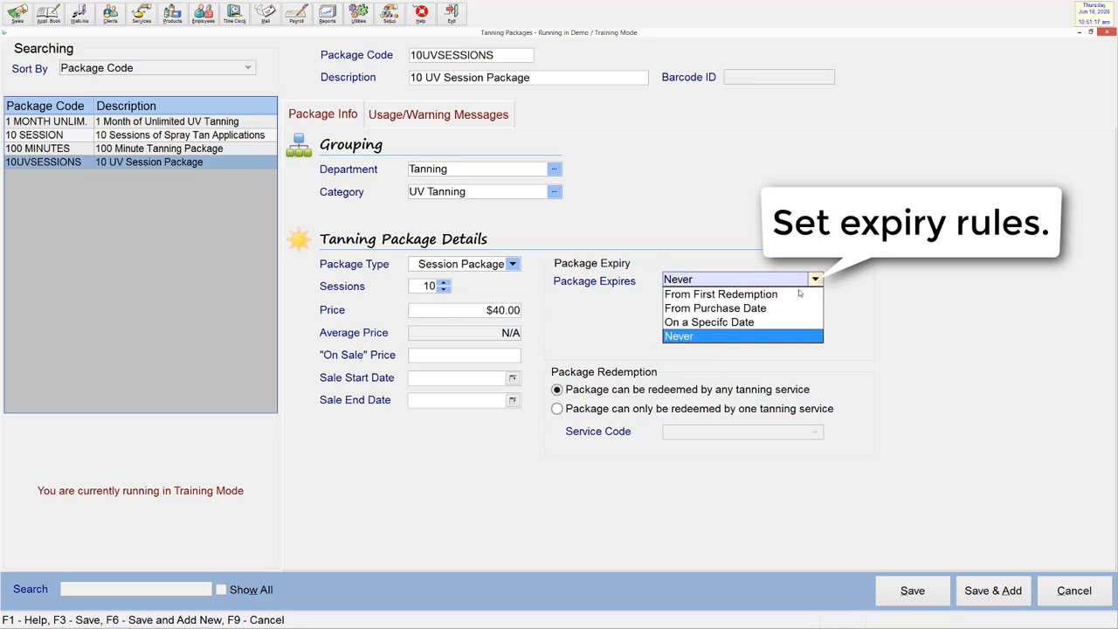
left_click(810, 338)
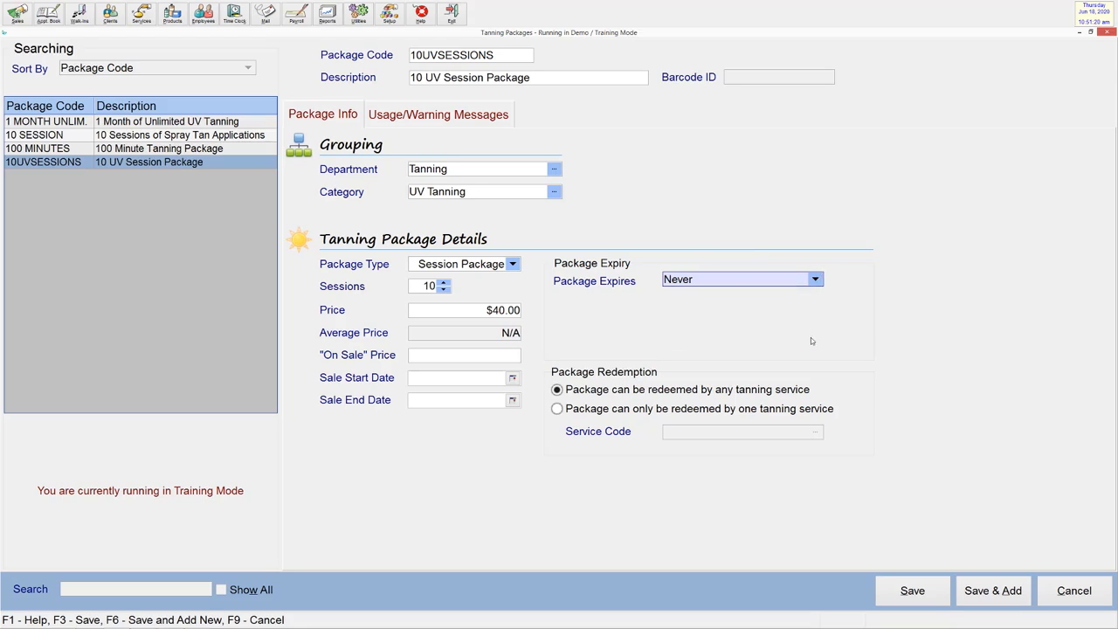
- Restrict the package's redemption to the TAN 10 service, save the package and close Tanning Packages
left_click(679, 413)
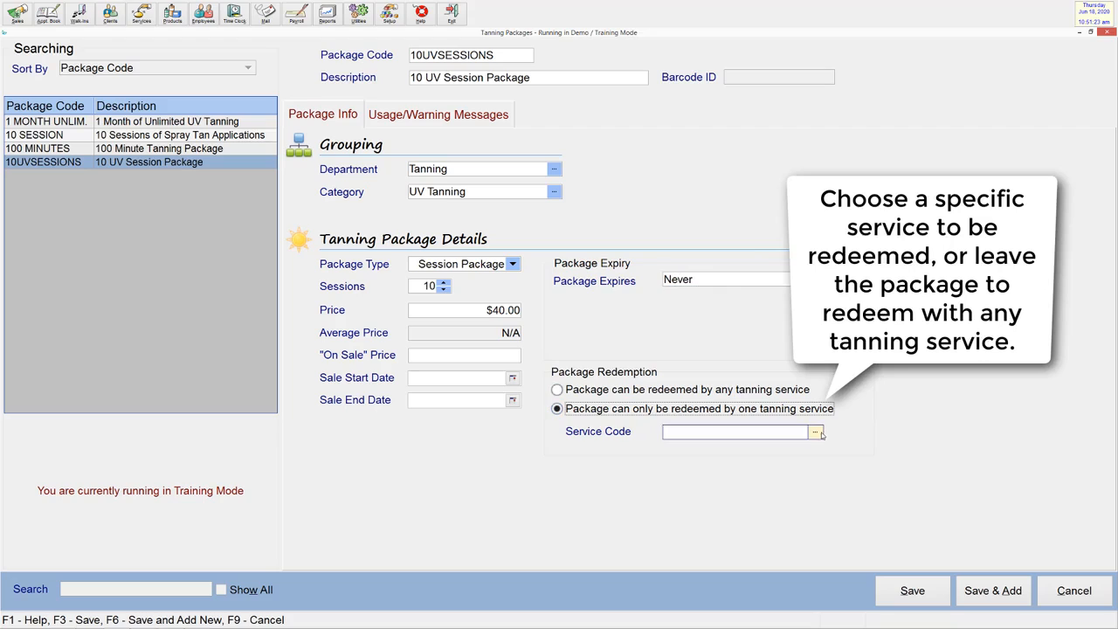
left_click(815, 432)
double_click(586, 274)
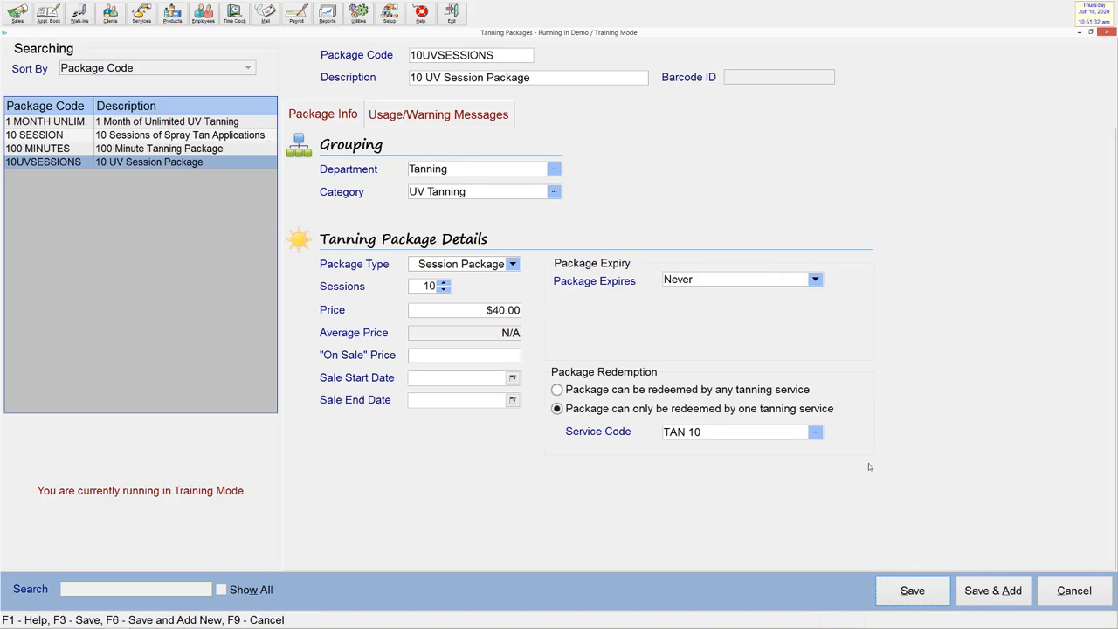
left_click(933, 593)
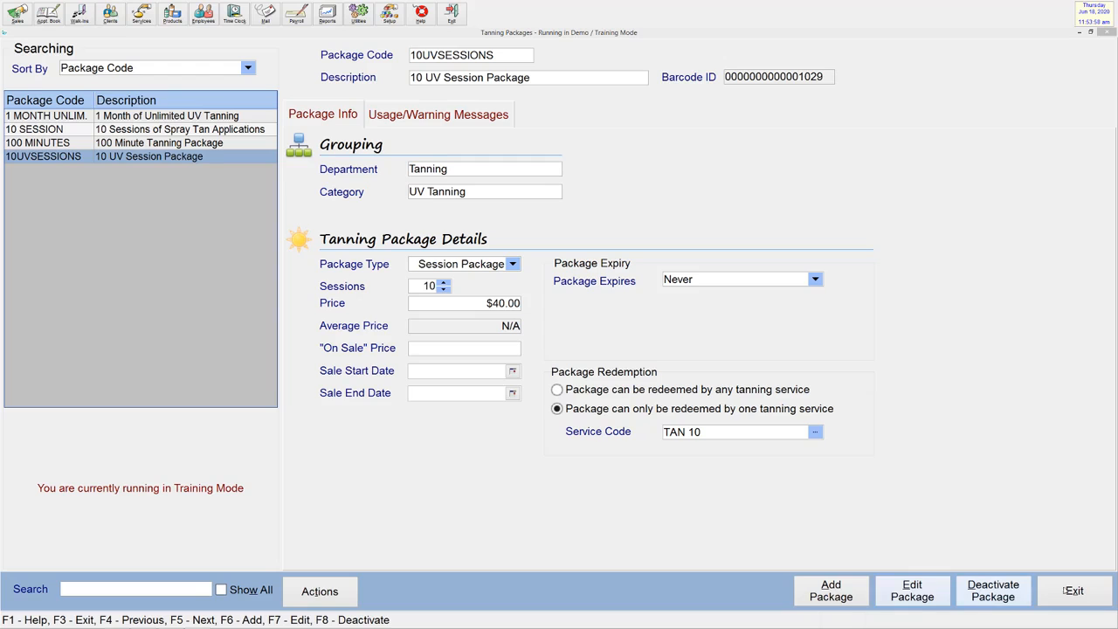
left_click(1066, 591)
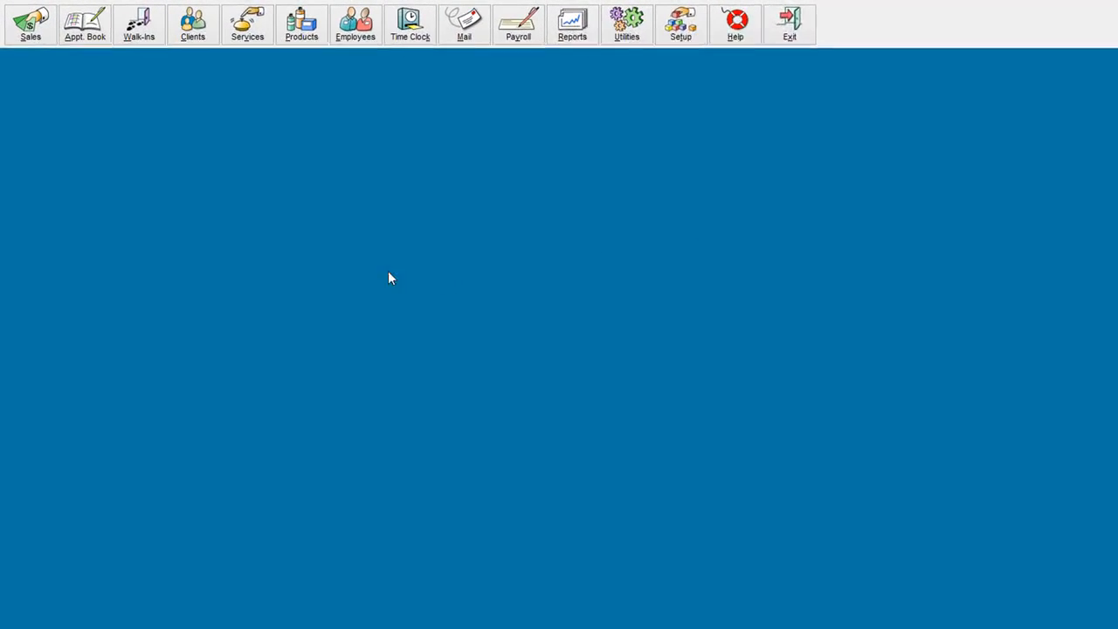
- Start a sale for the second client in the list and view the tanning services available in the tanning transaction
left_click(31, 22)
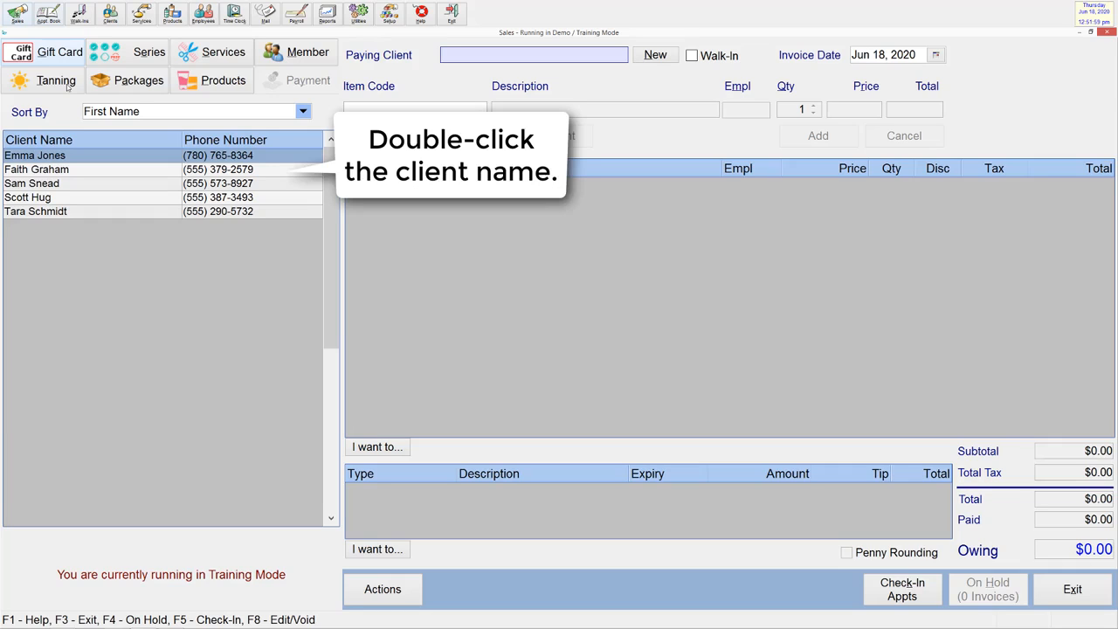
double_click(123, 169)
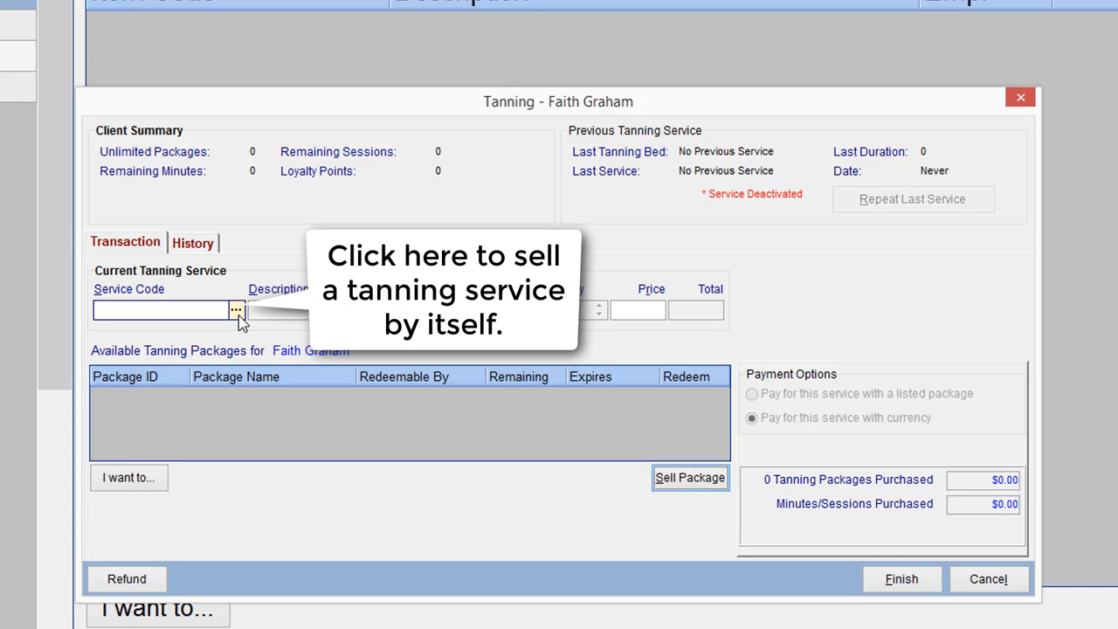
left_click(235, 310)
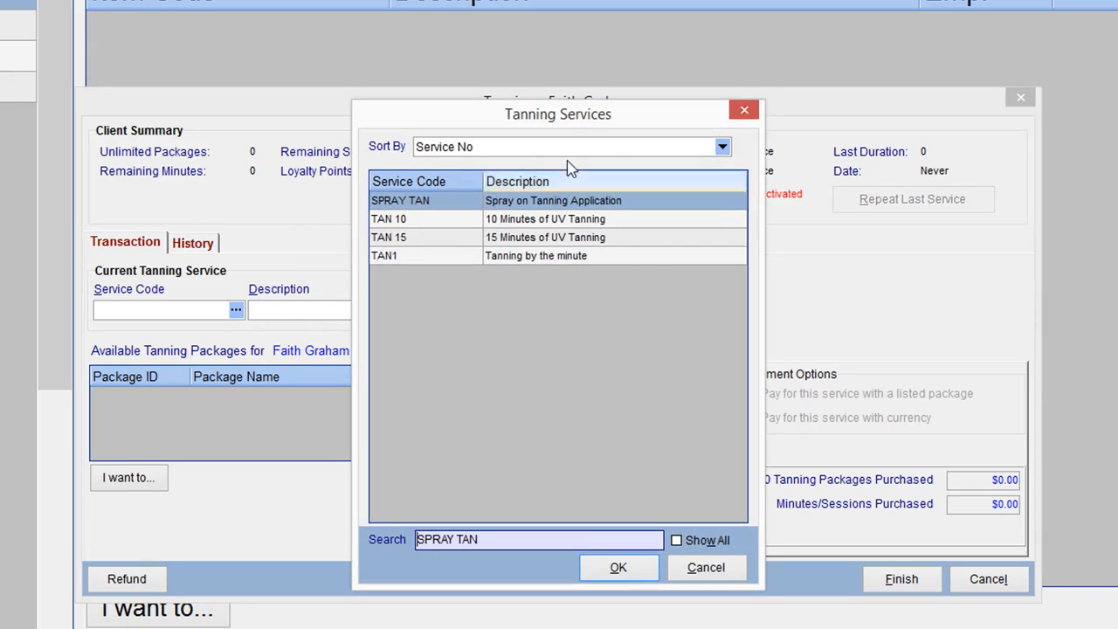
left_click(705, 567)
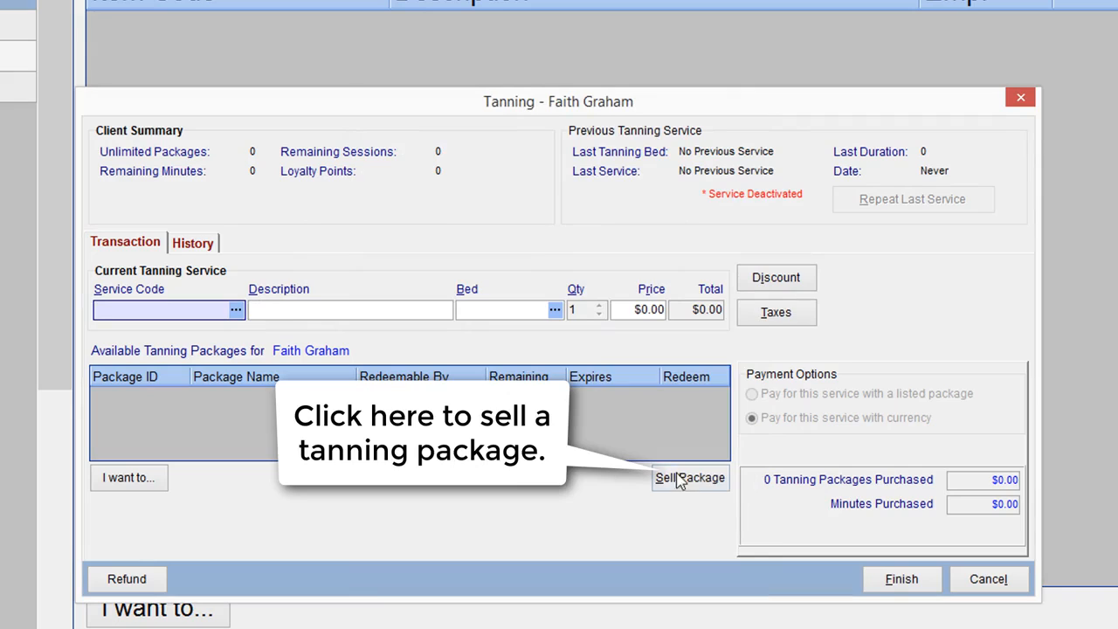
- Sell the 10UVSESSIONS package to the client, crediting the only listed employee, and add it to the tanning transaction
left_click(727, 478)
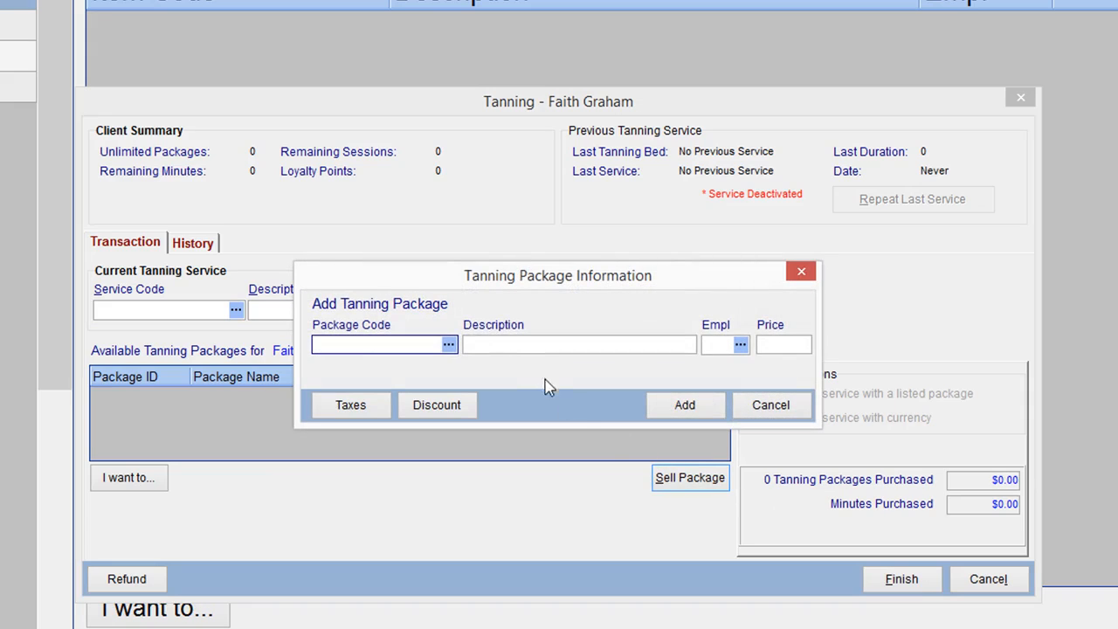
left_click(449, 345)
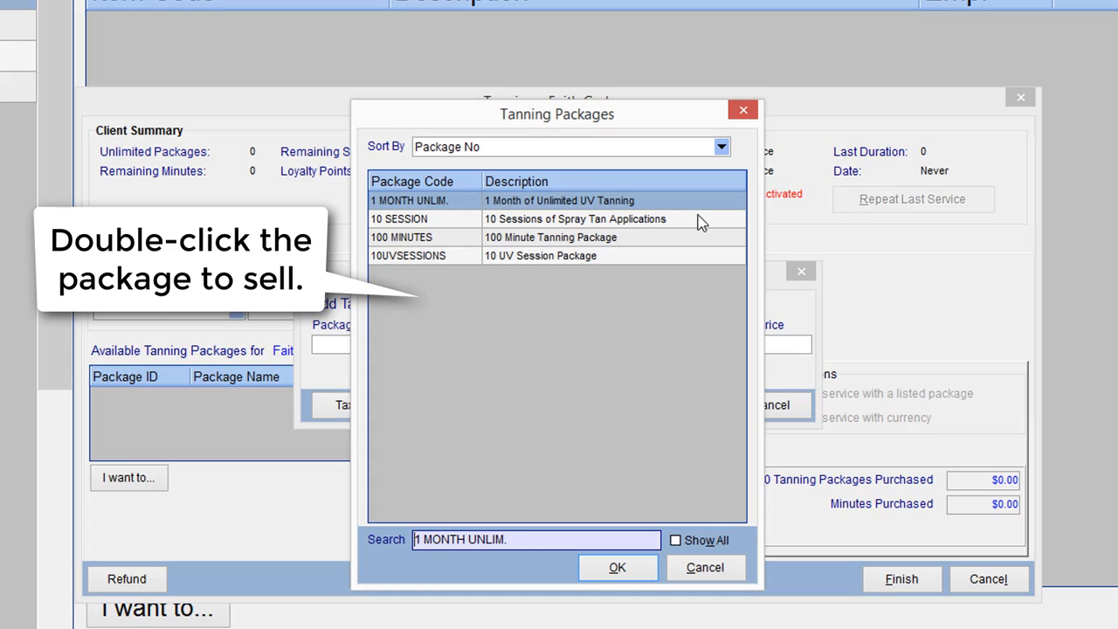
left_click(702, 257)
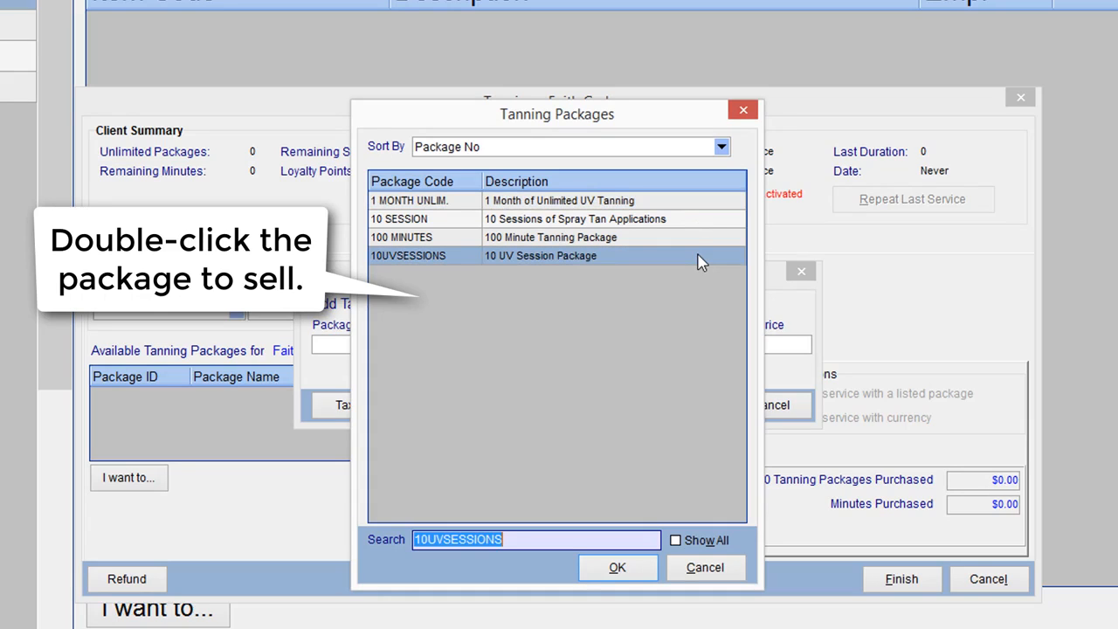
double_click(736, 260)
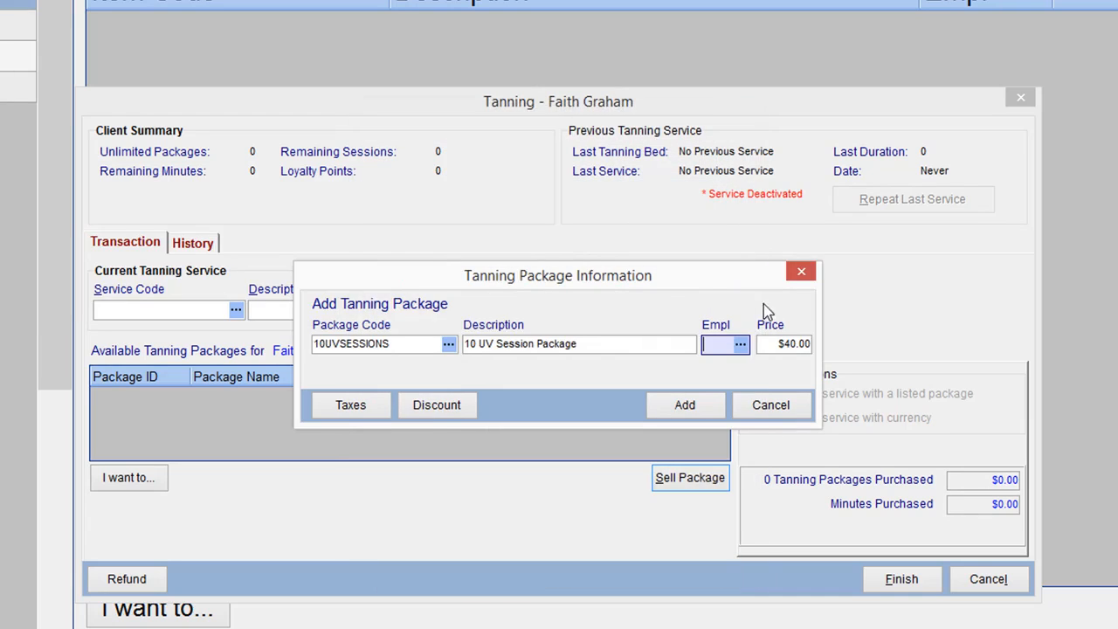
left_click(739, 343)
left_click(665, 203)
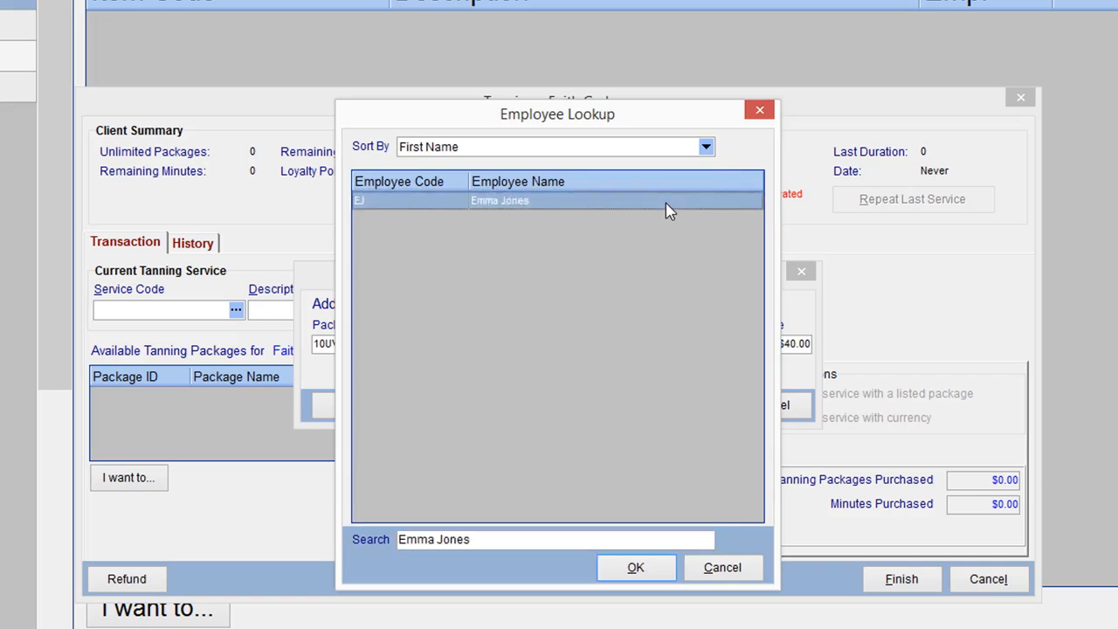
double_click(666, 202)
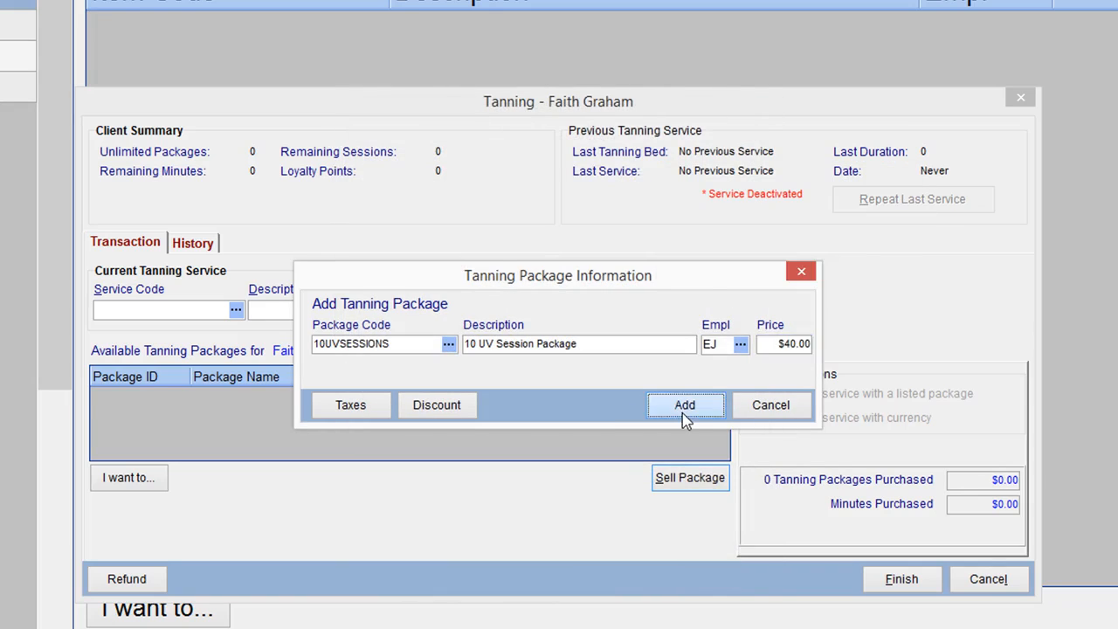
left_click(684, 406)
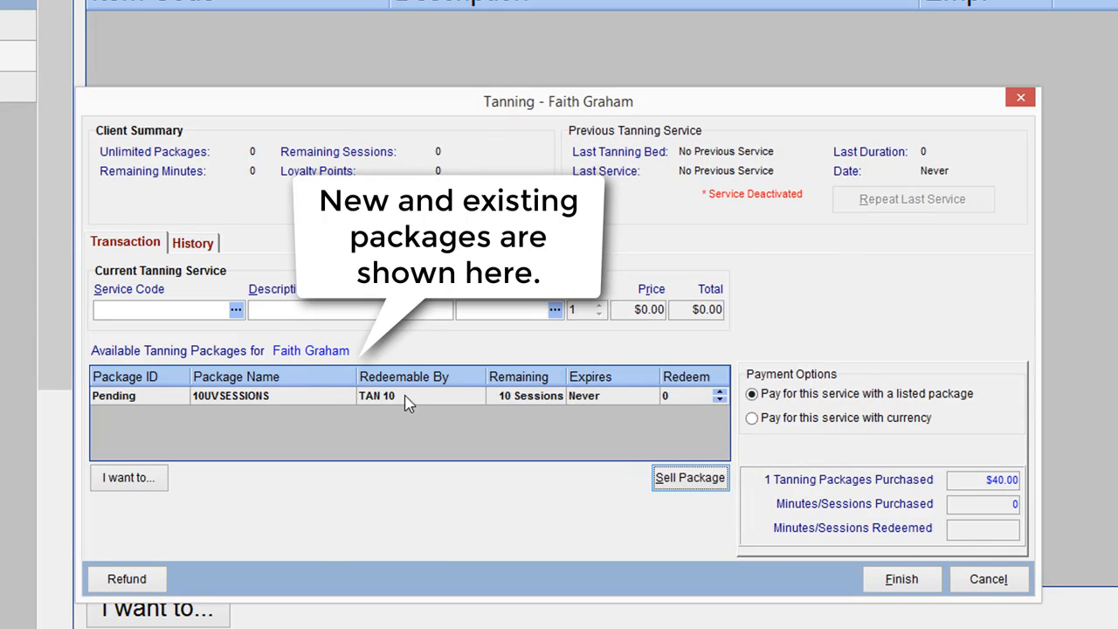
- Choose the TAN 10 service for the tanning transaction and assign it to UV Bed #3
left_click(236, 311)
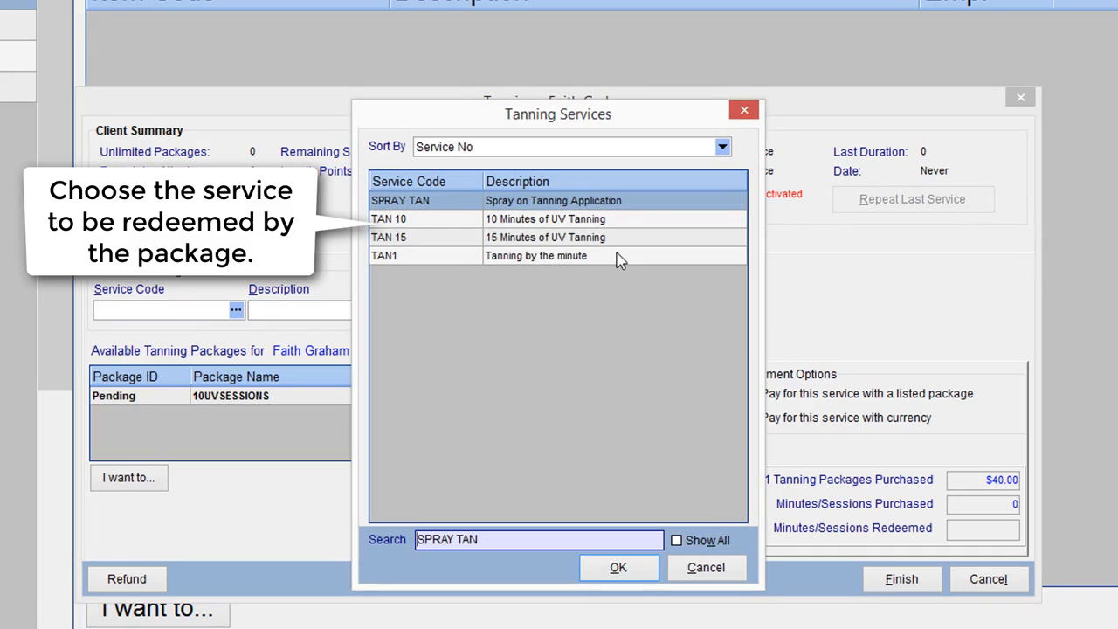
left_click(624, 221)
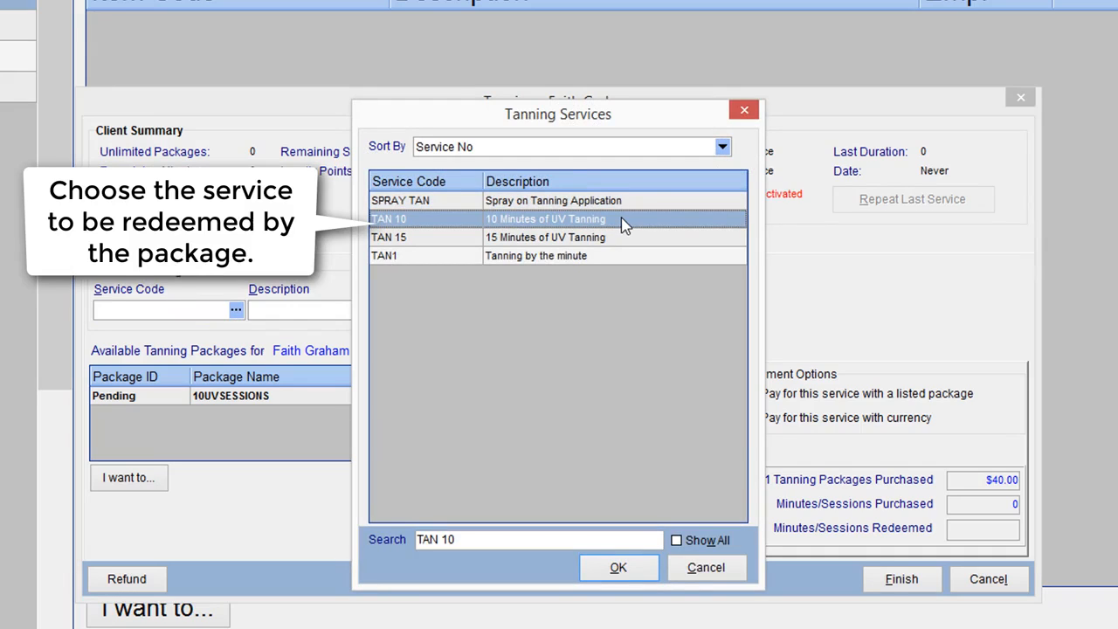
double_click(623, 221)
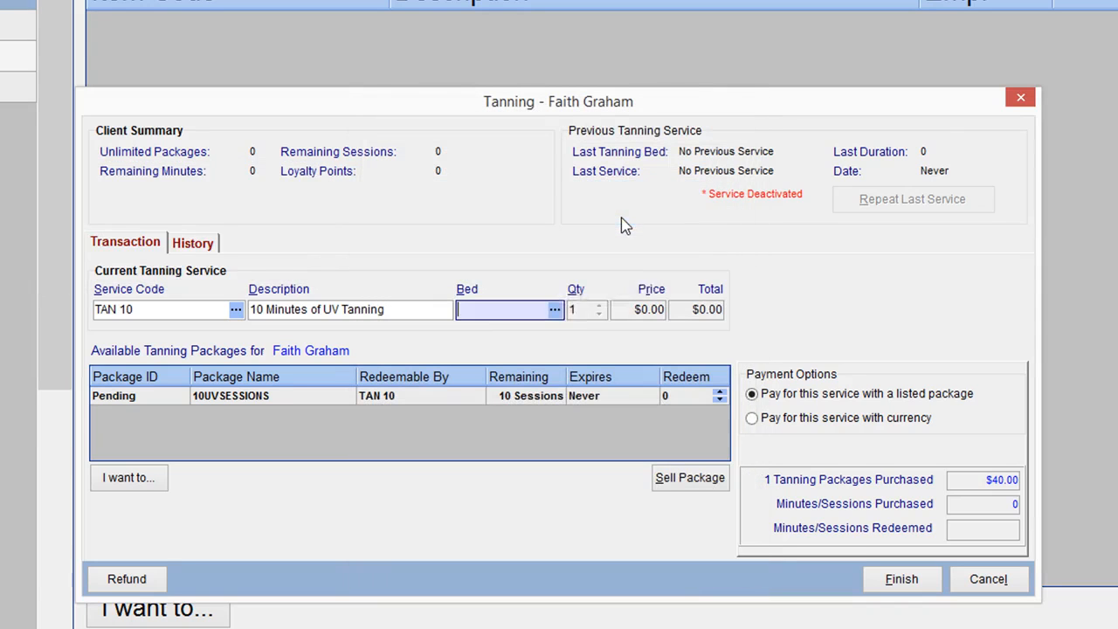
left_click(556, 312)
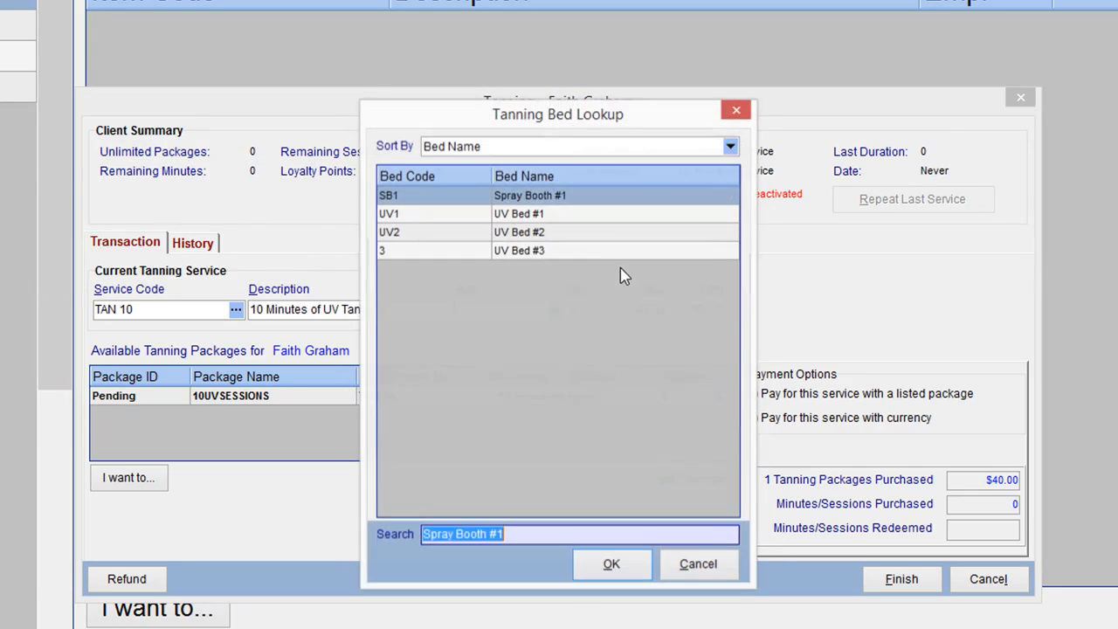
left_click(656, 254)
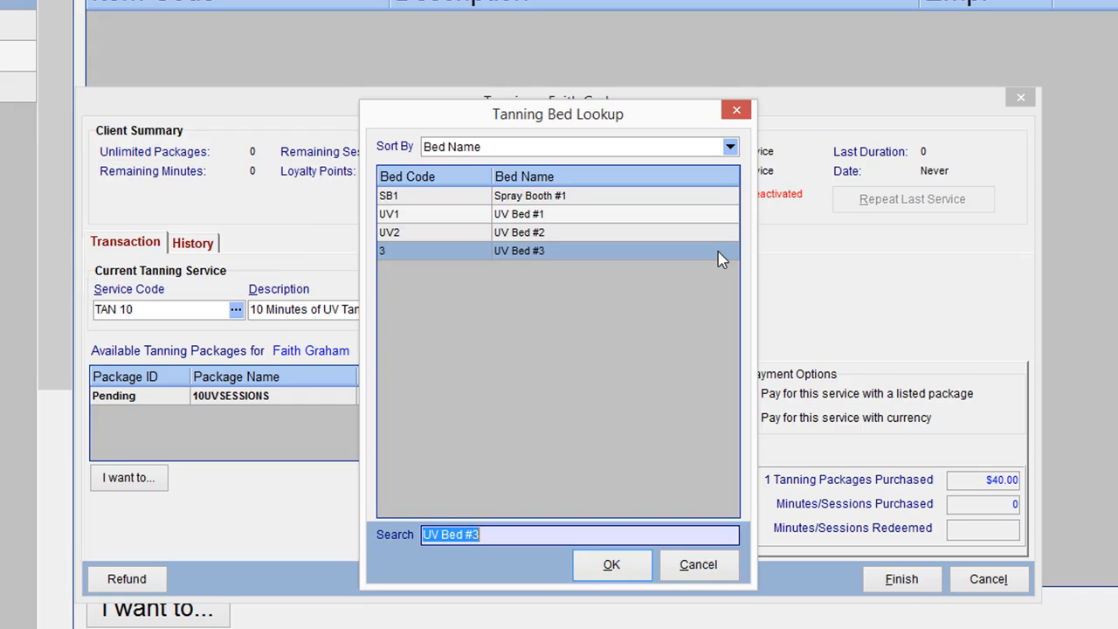
double_click(720, 257)
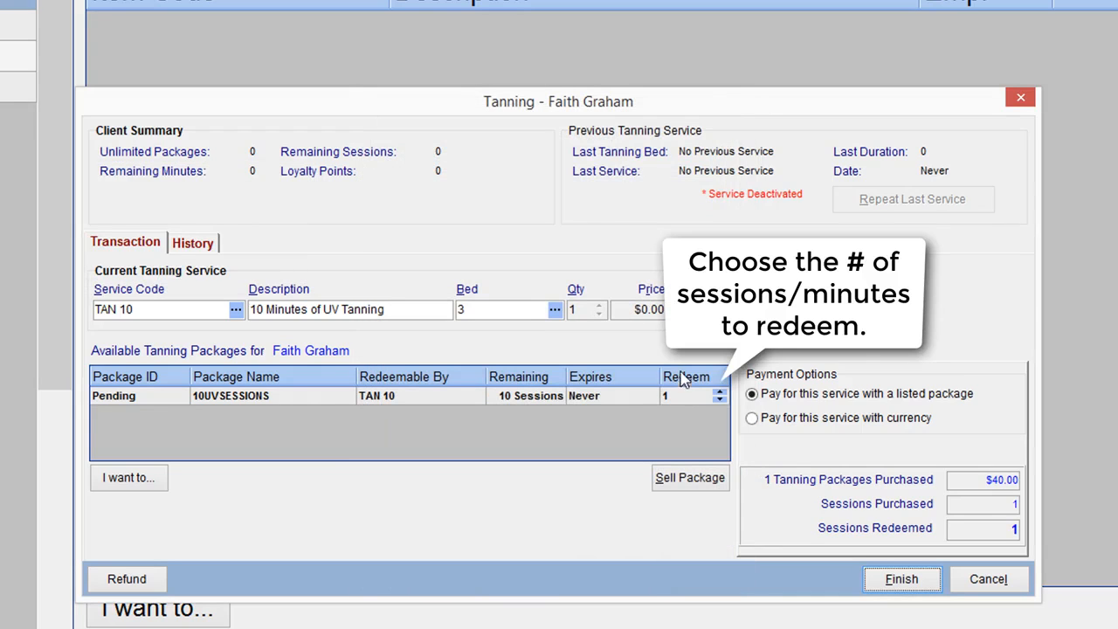
- Redeem 1 session from the pending 10UVSESSIONS package and complete the tanning transaction
left_click(710, 399)
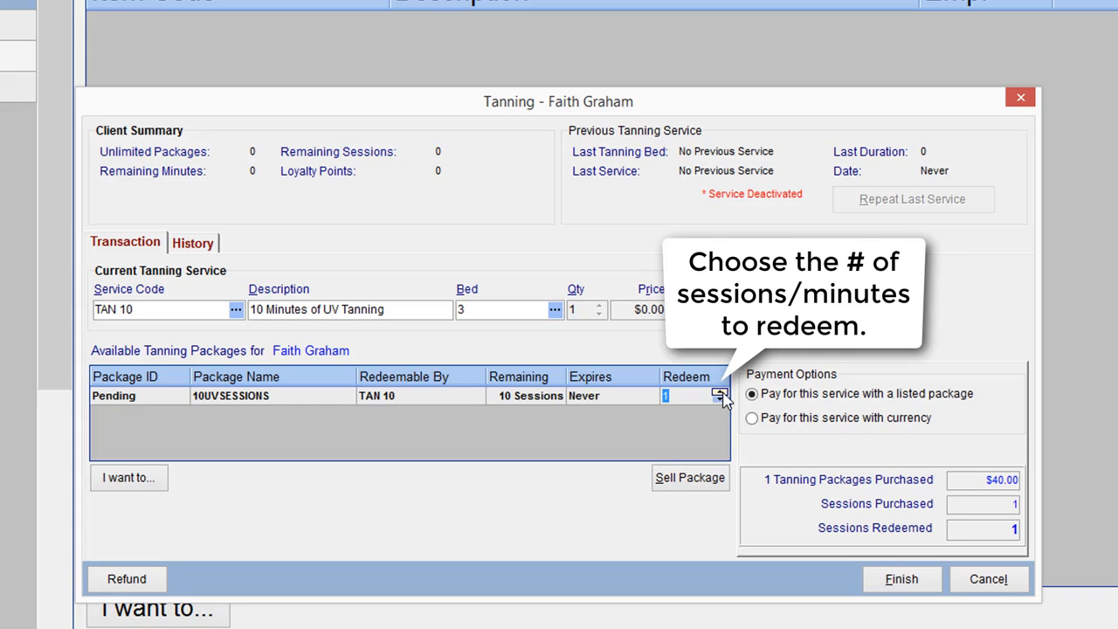
left_click(723, 393)
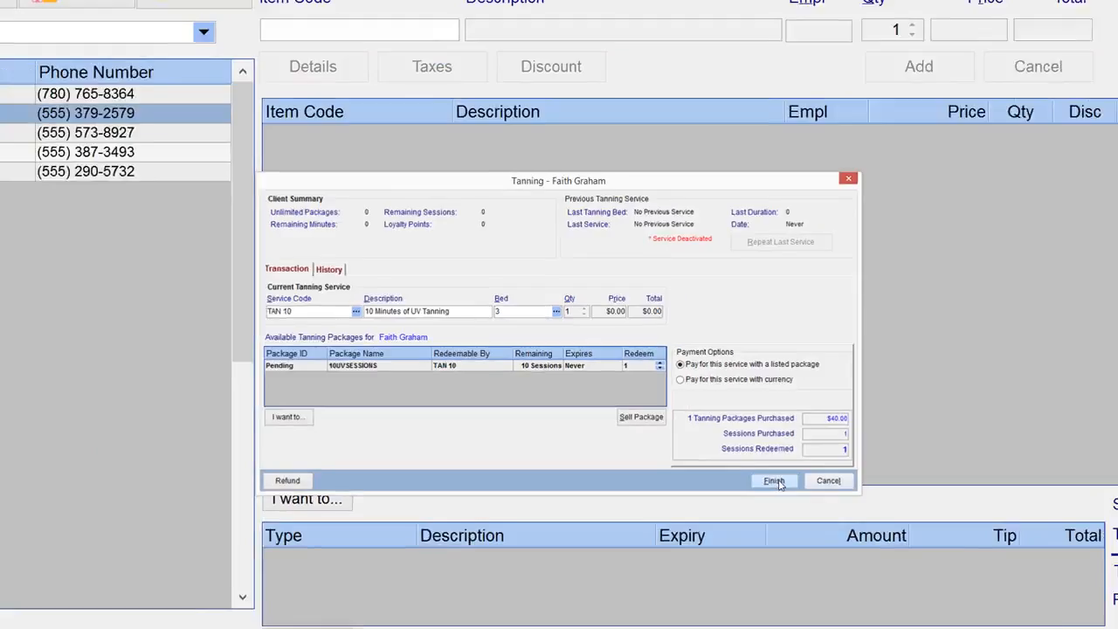
left_click(904, 581)
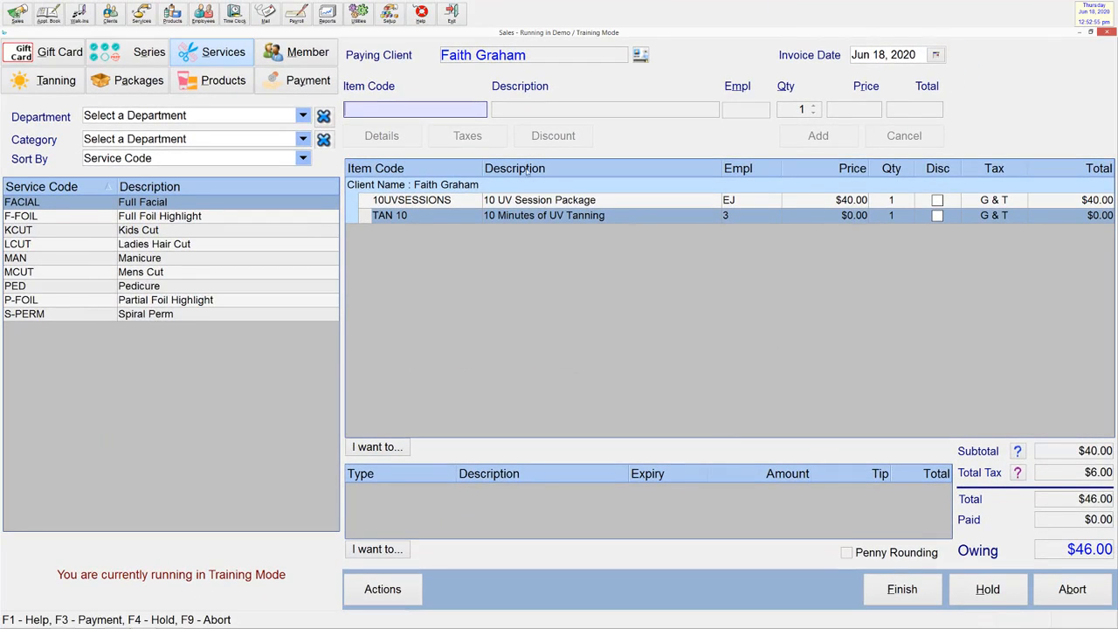
- Pay the invoice in cash and complete the sale without booking the client's next appointment
left_click(317, 86)
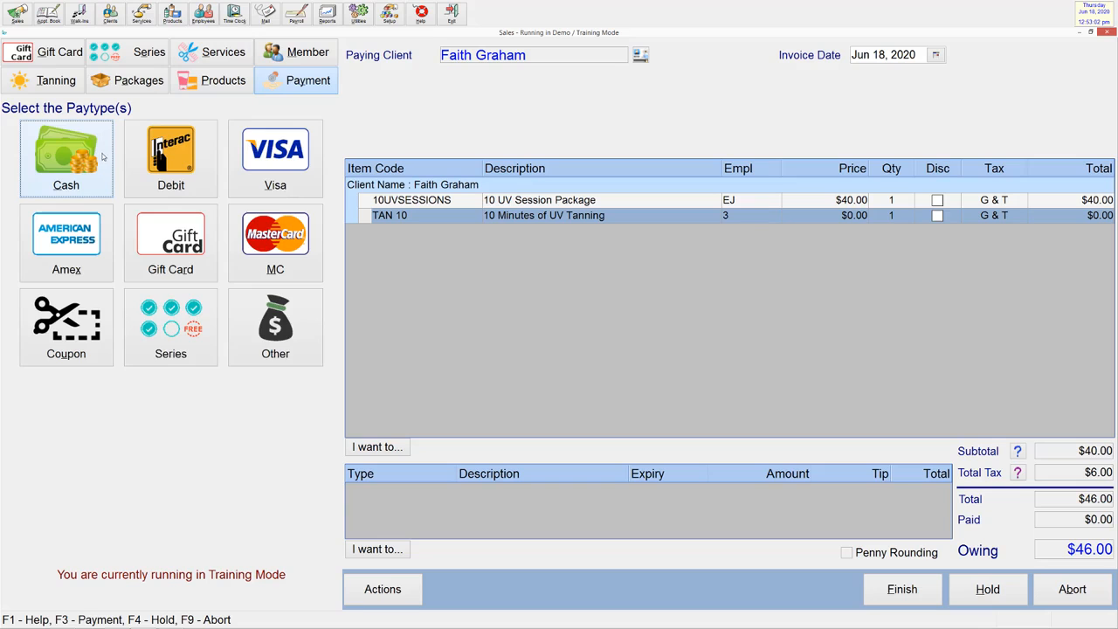
left_click(101, 171)
left_click(483, 139)
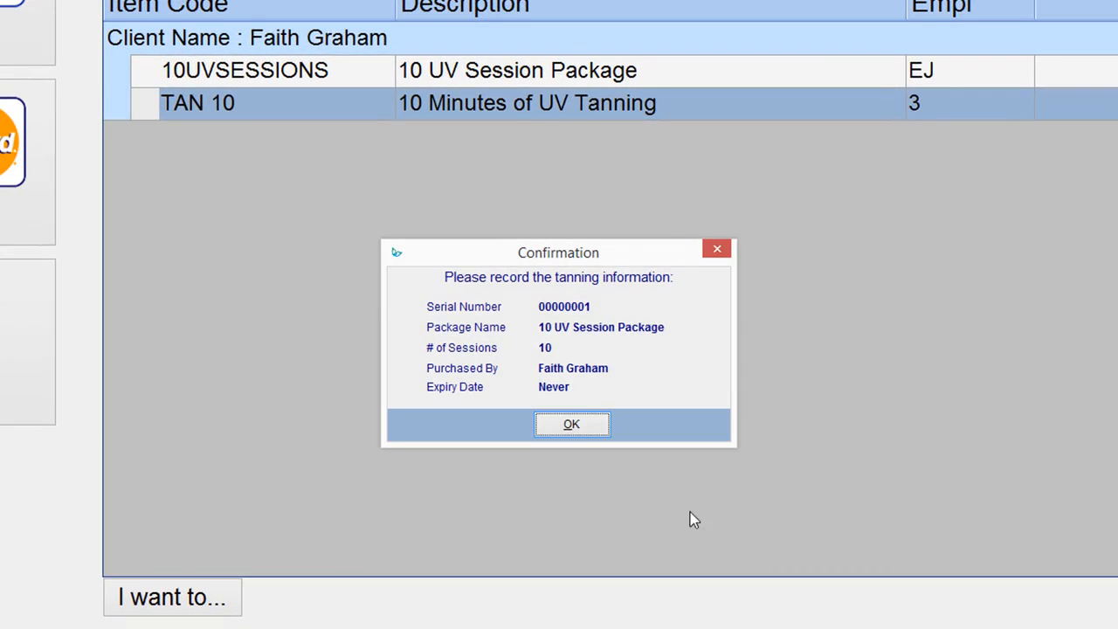
left_click(578, 427)
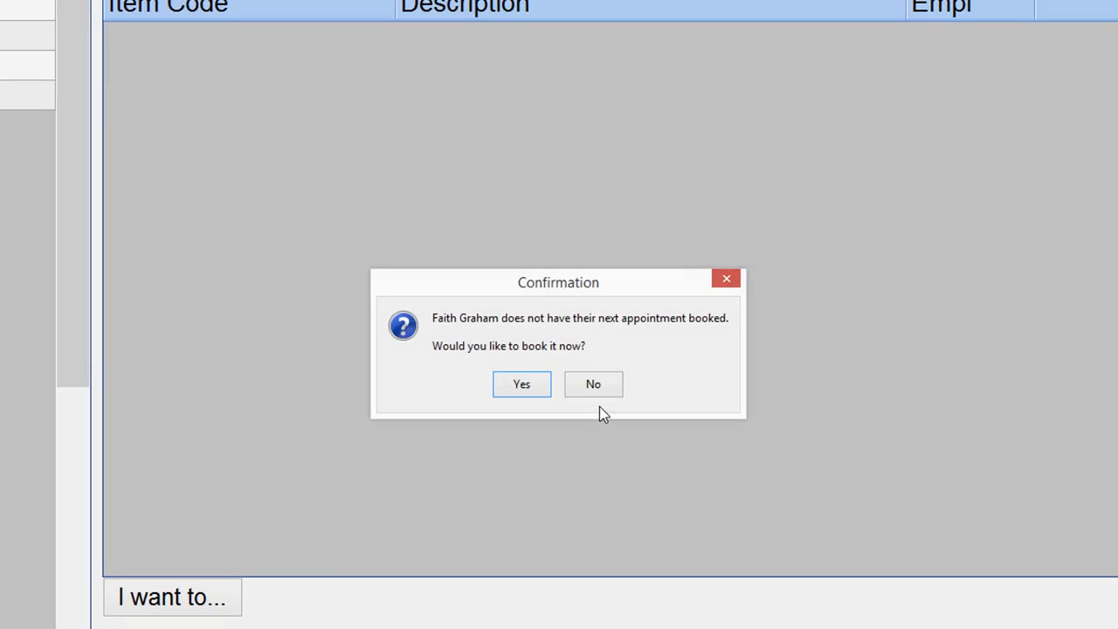
left_click(606, 390)
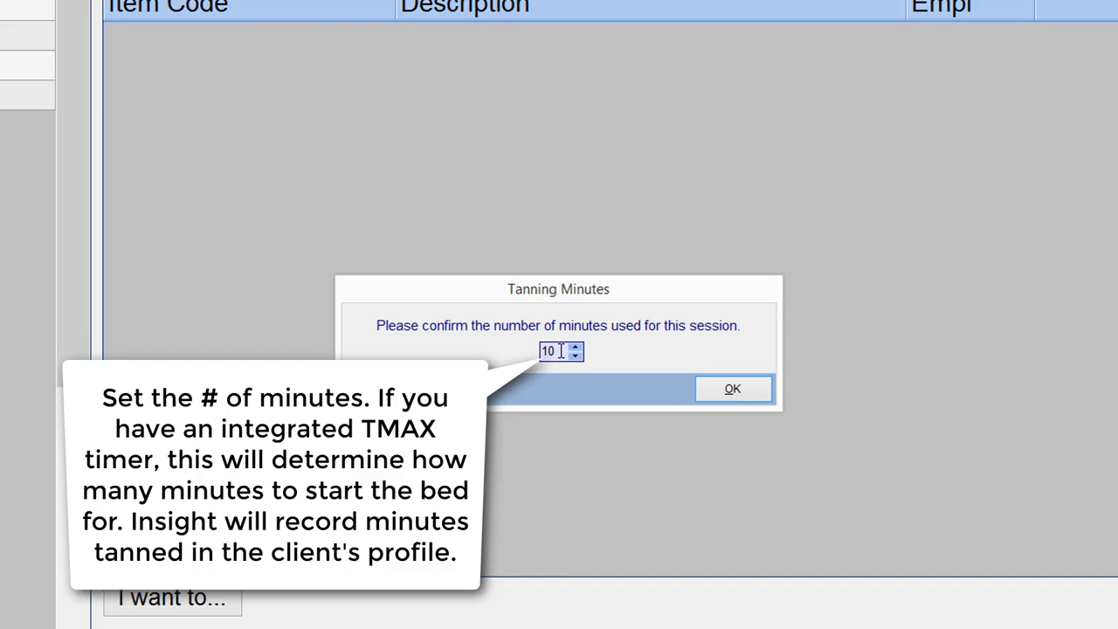
- Confirm 10 minutes used for the tanning session and close the Sales screen
left_click(773, 391)
left_click(543, 476)
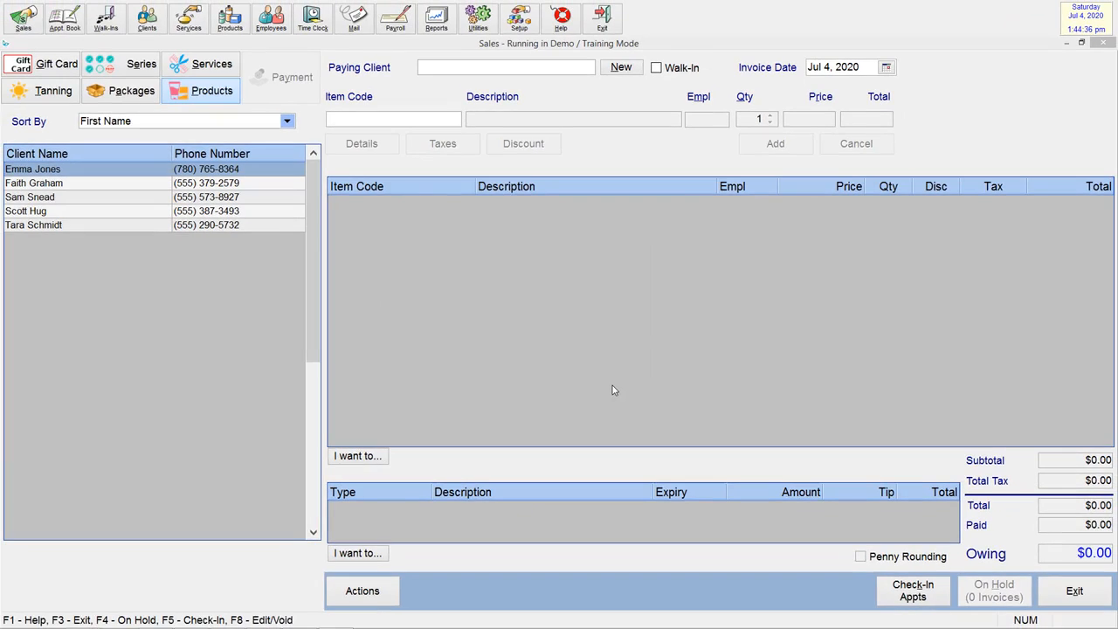
left_click(1092, 595)
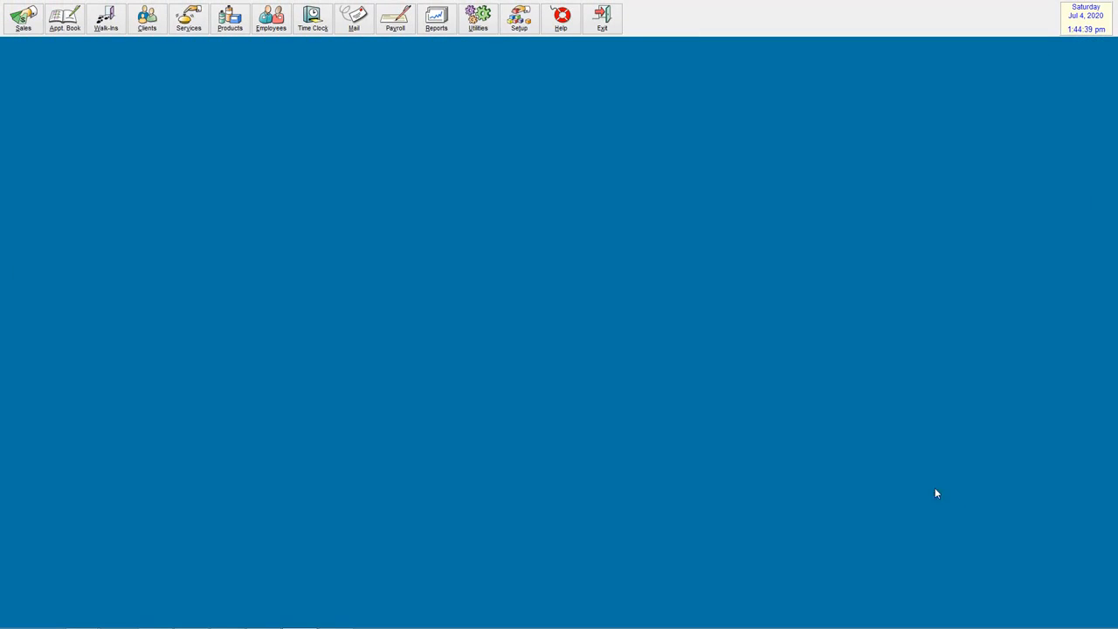